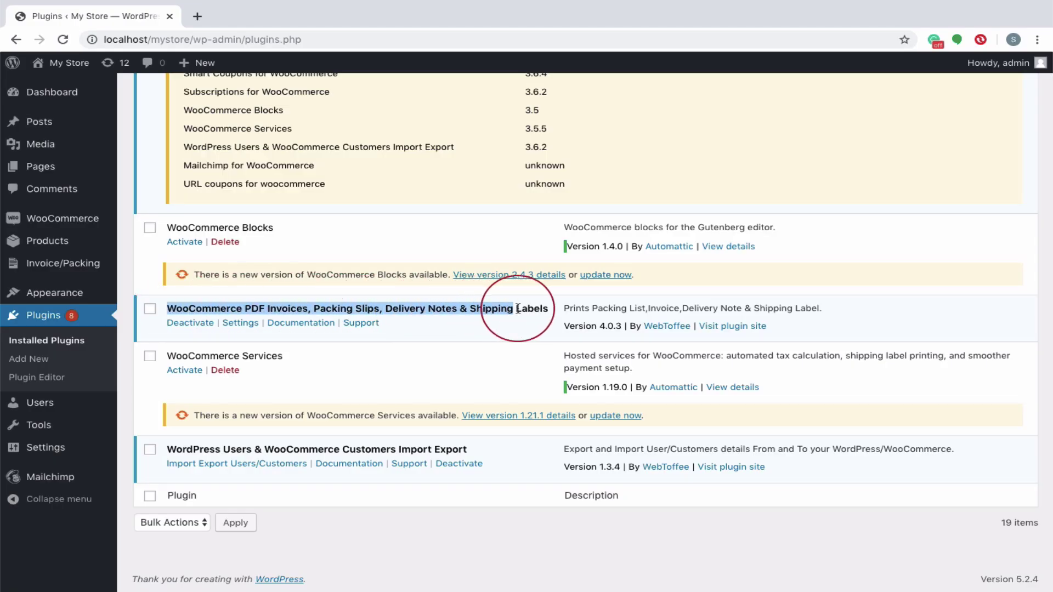
Disable the Dispatch label document type, keeping Invoice and Packing slip enabled, and save
left_click(65, 270)
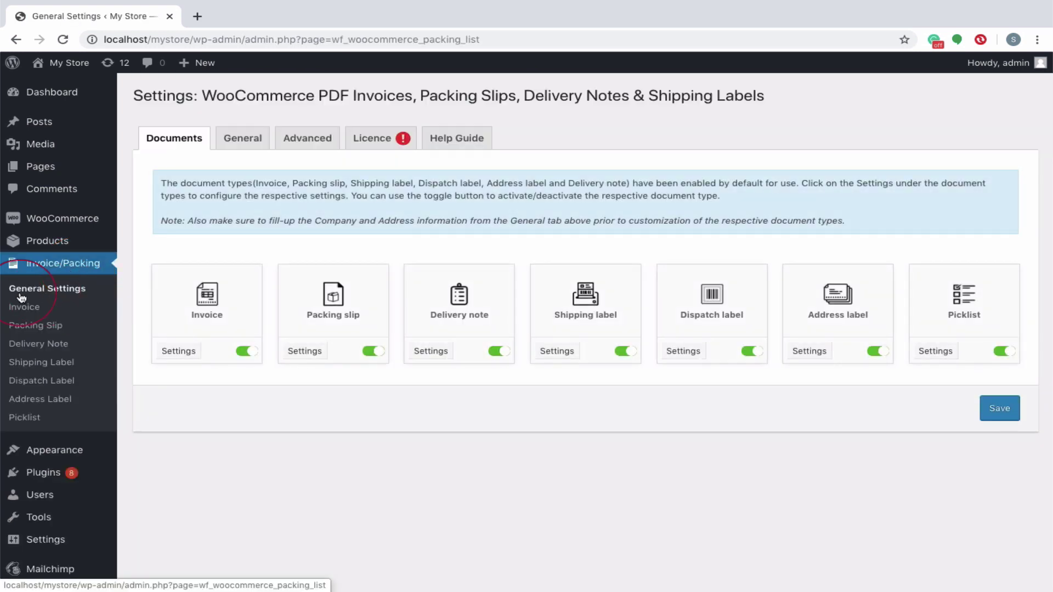
double_click(188, 102)
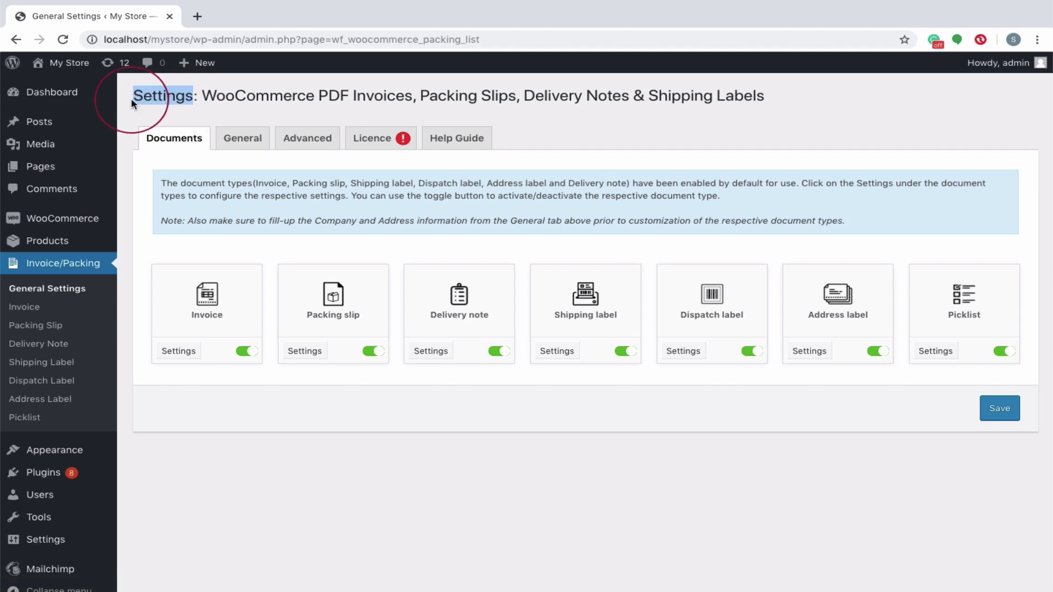
left_click(383, 355)
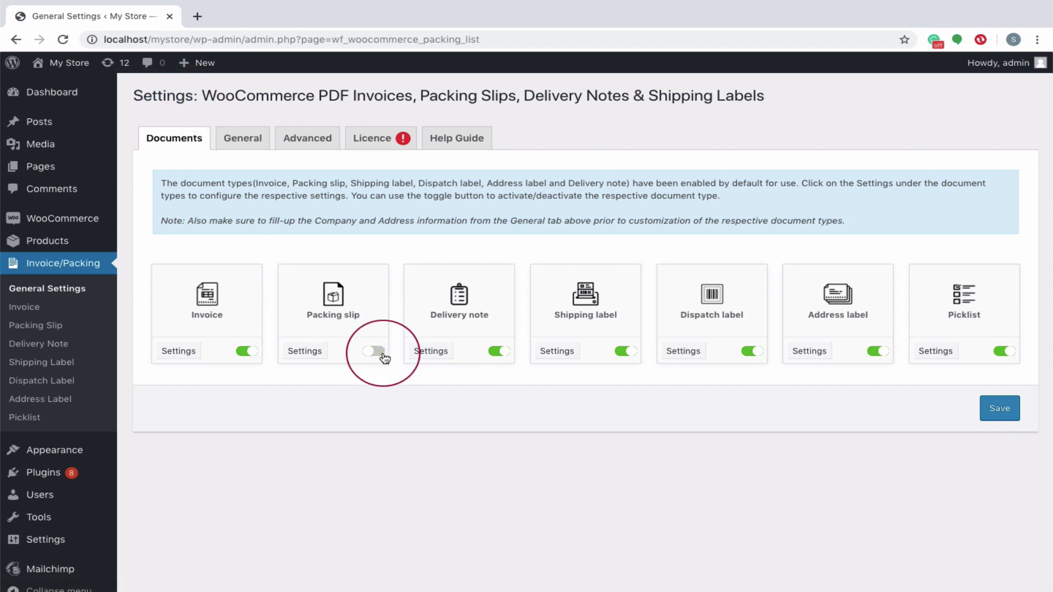
left_click(384, 354)
left_click(249, 354)
left_click(248, 354)
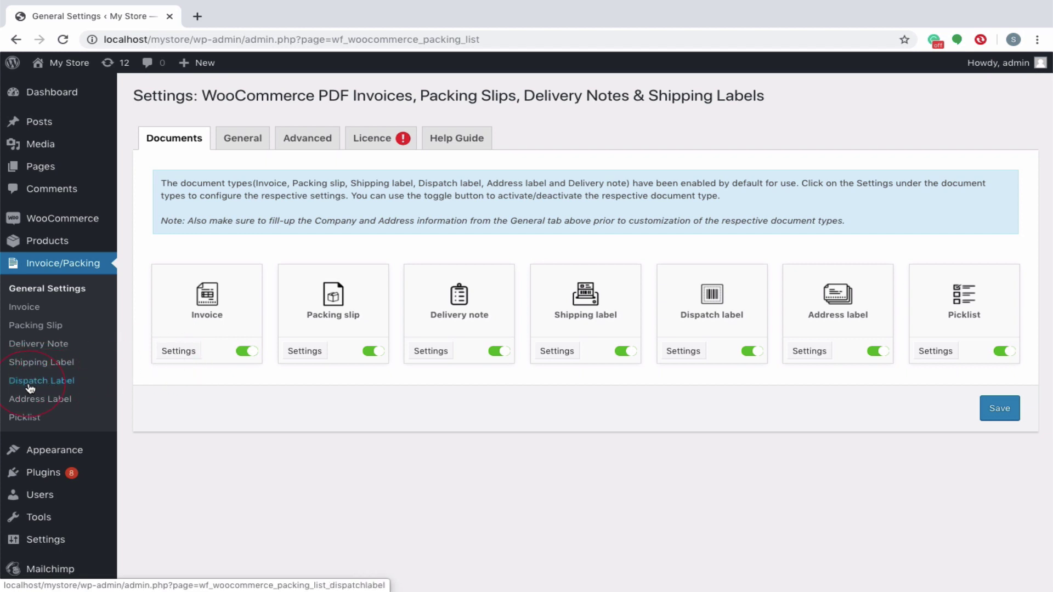
left_click(758, 355)
left_click(1010, 416)
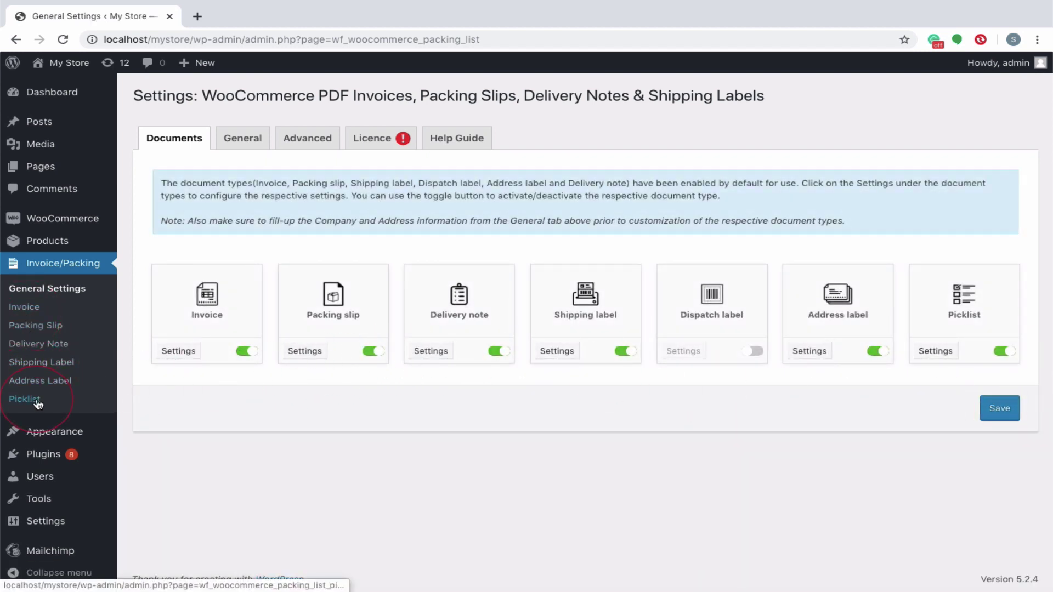
Fill the sender address from the WooCommerce store details (Maple Avenue)
left_click(220, 140)
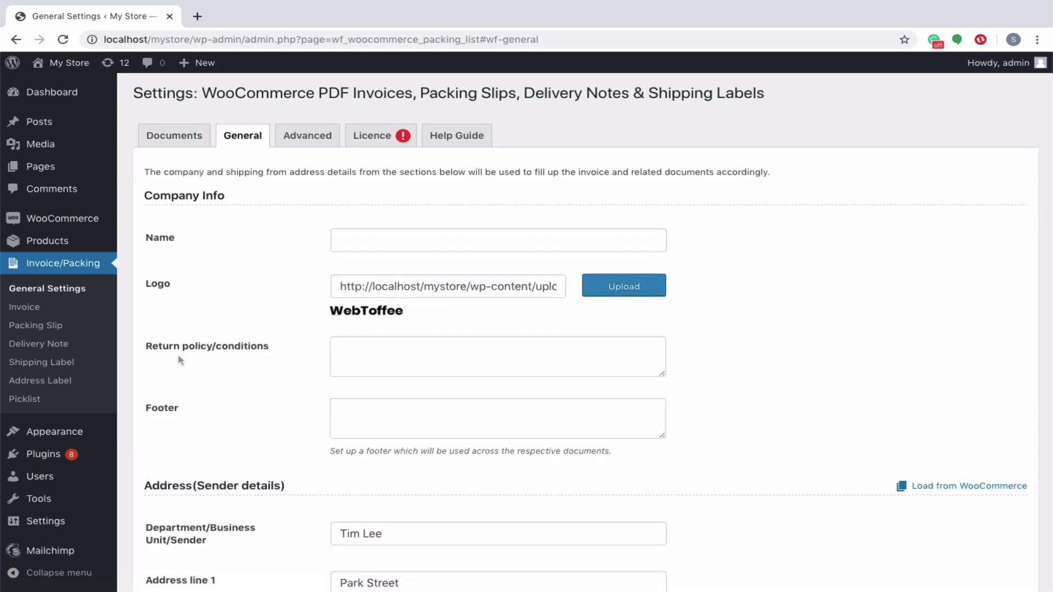
scroll(179, 359, "down", 10)
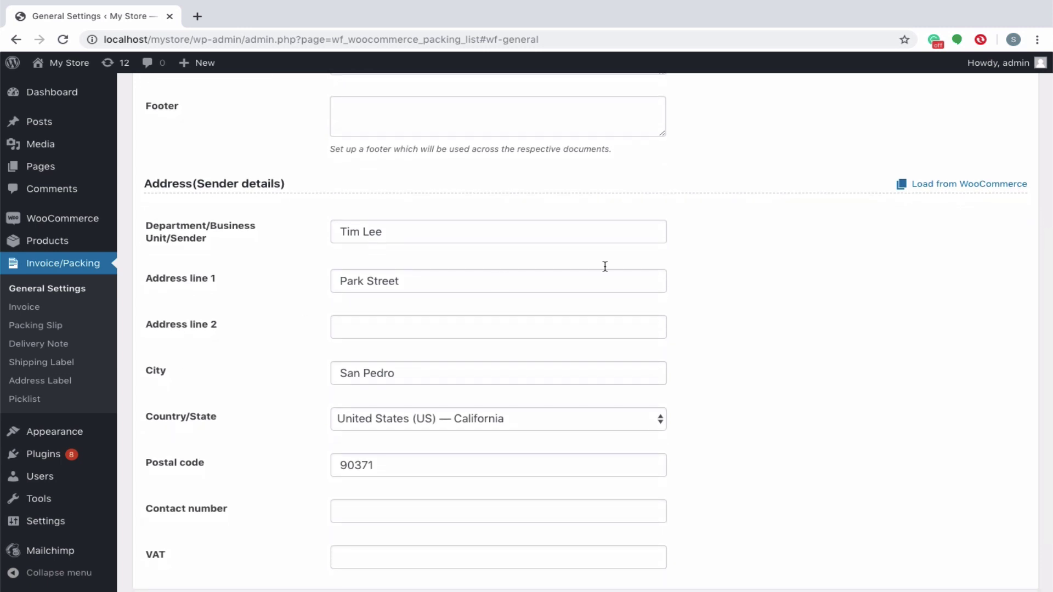
left_click(959, 192)
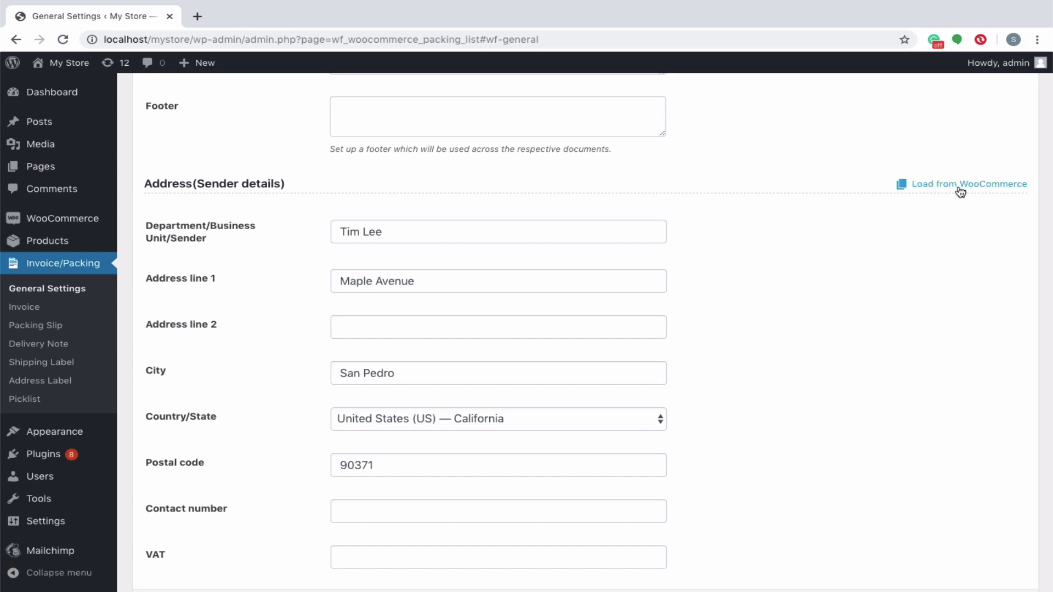
scroll(959, 191, "up", 5)
Pick the WebToffee-Logo image in the Media Library for the company logo
left_click(629, 286)
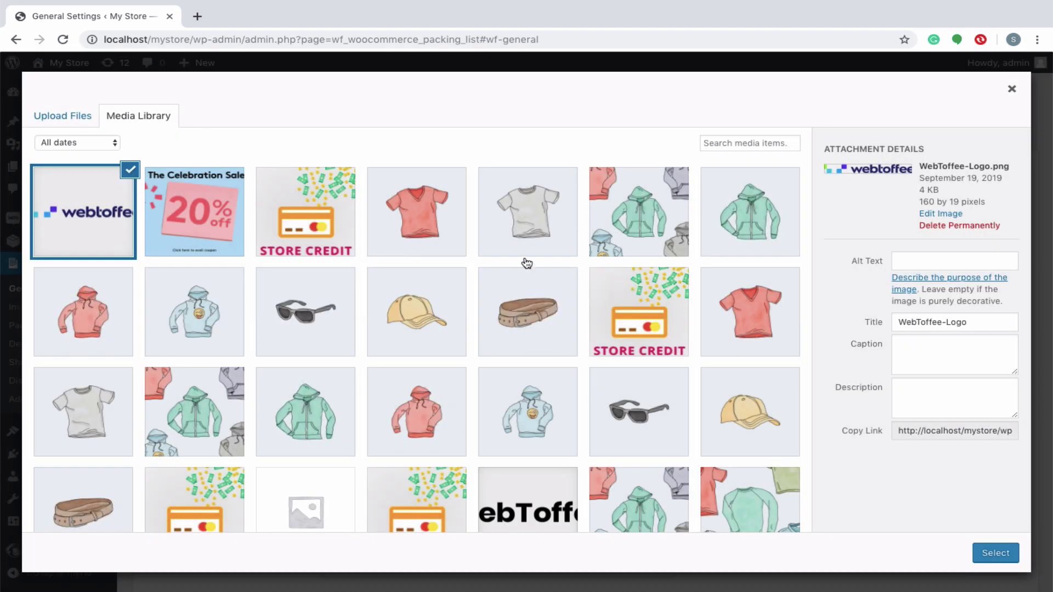
left_click(87, 230)
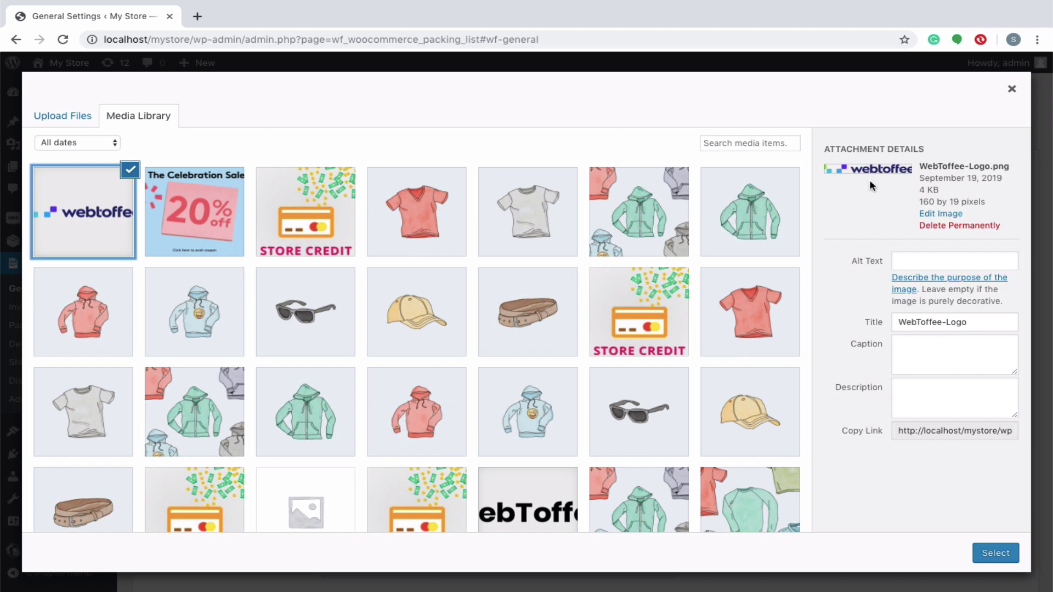
left_click_drag(919, 201, 975, 204)
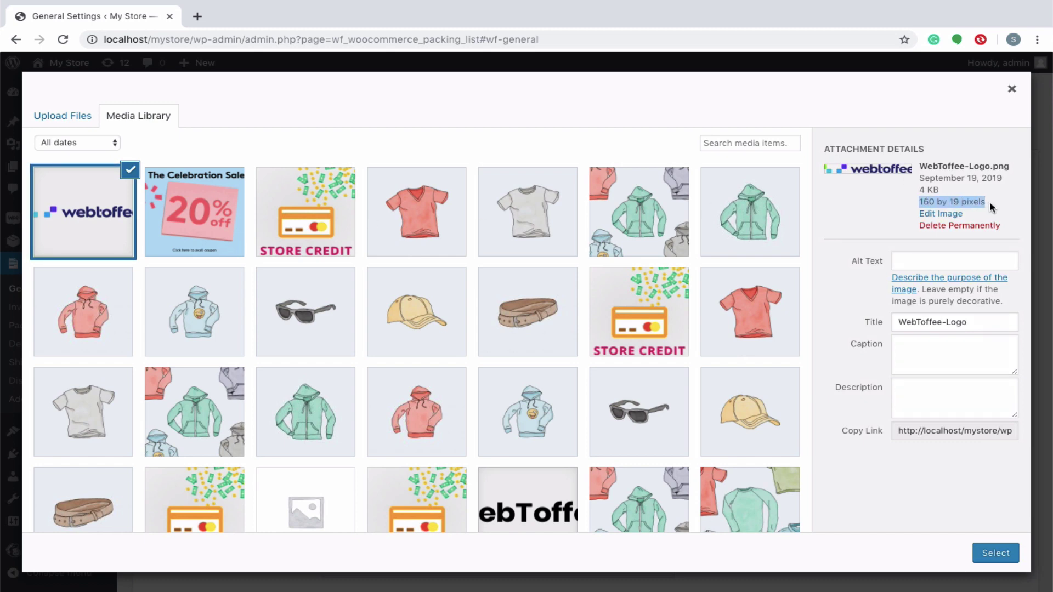
Set WebToffee-Logo as the company logo and look through the Advanced settings
left_click(985, 555)
left_click(307, 141)
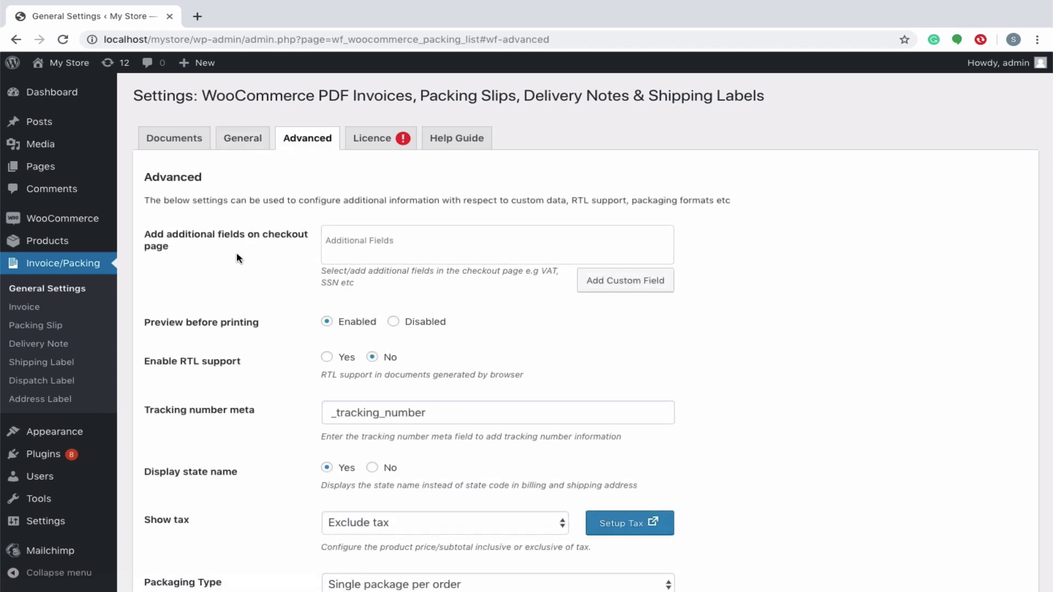
scroll(205, 369, "down", 3)
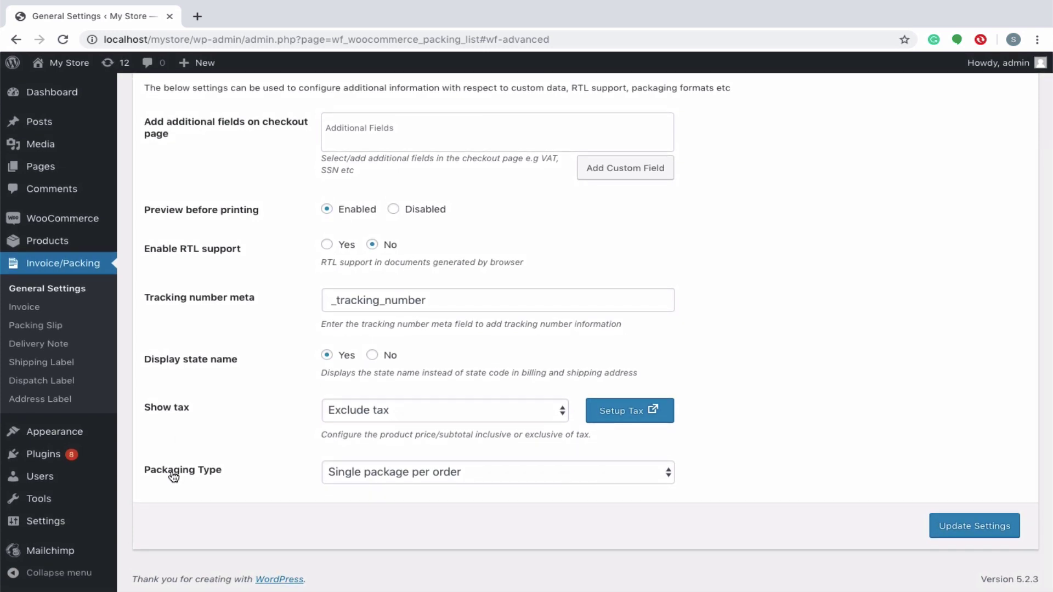
scroll(173, 477, "up", 3)
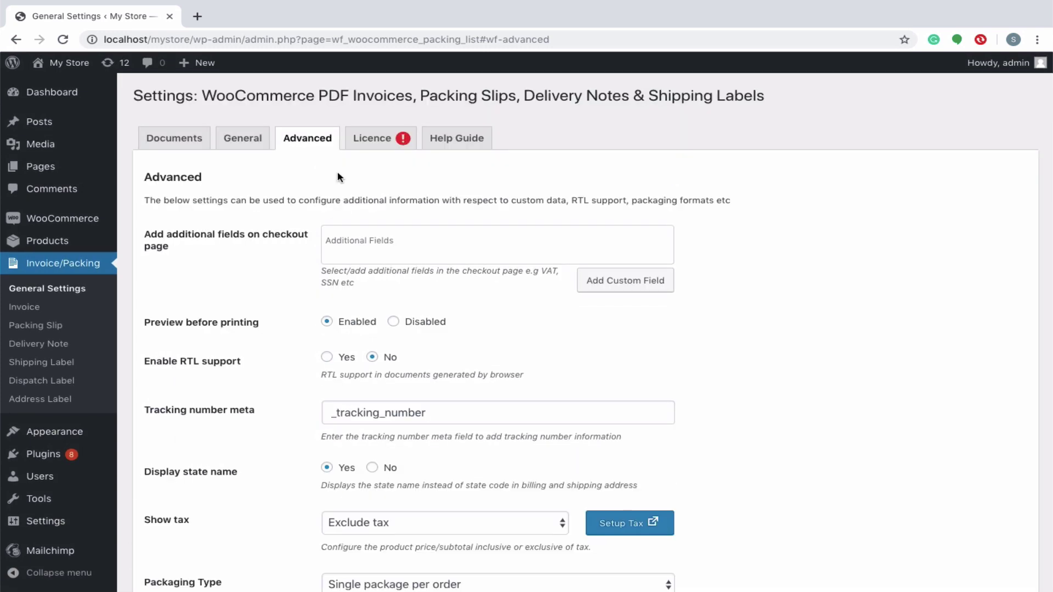
Browse the Help Guide's Filters list of wf_pklist hooks
left_click(442, 139)
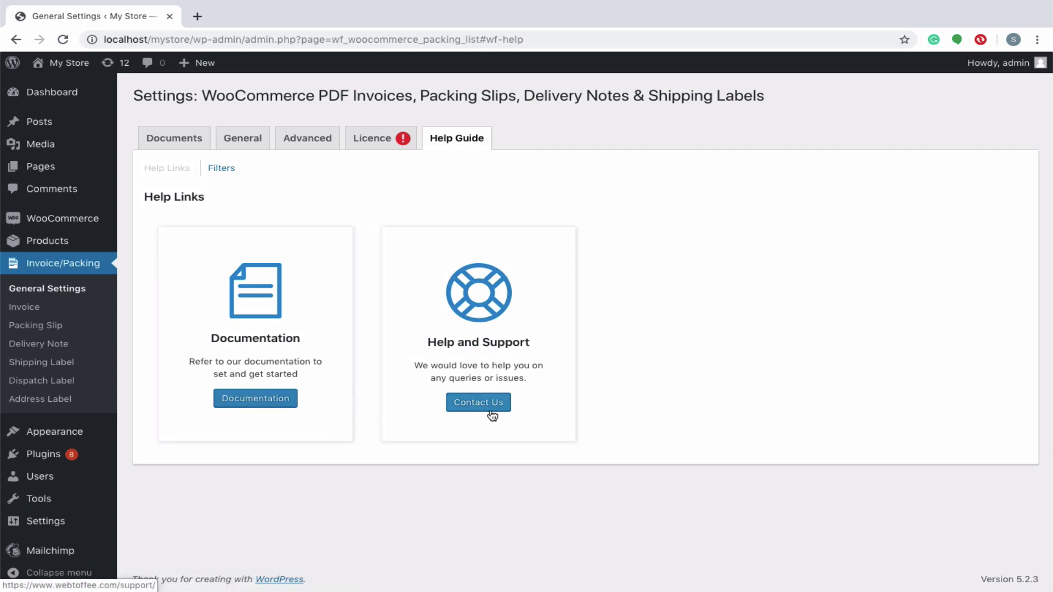
left_click(226, 171)
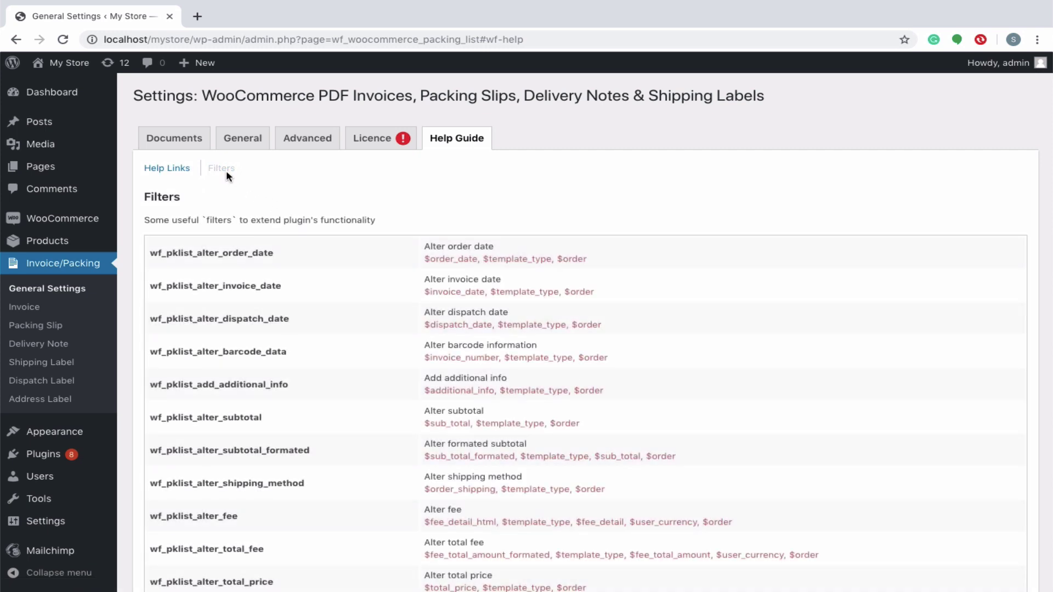
scroll(260, 285, "down", 3)
scroll(260, 285, "down", 3)
scroll(260, 285, "down", 3)
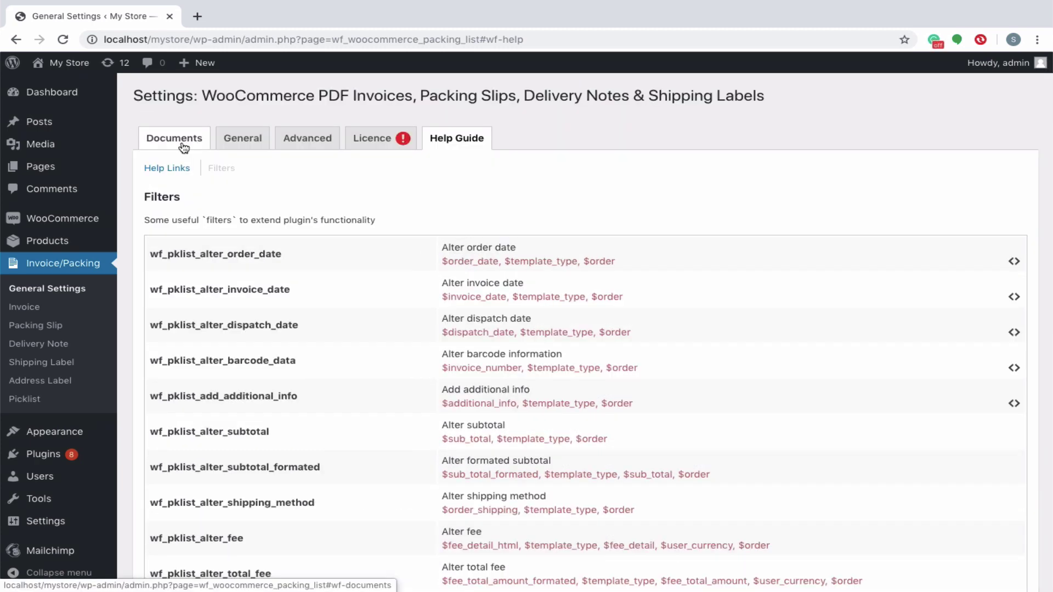
In the Invoice settings, turn off order date as invoice date and enable customer invoice printing, keeping Completed status
left_click(184, 147)
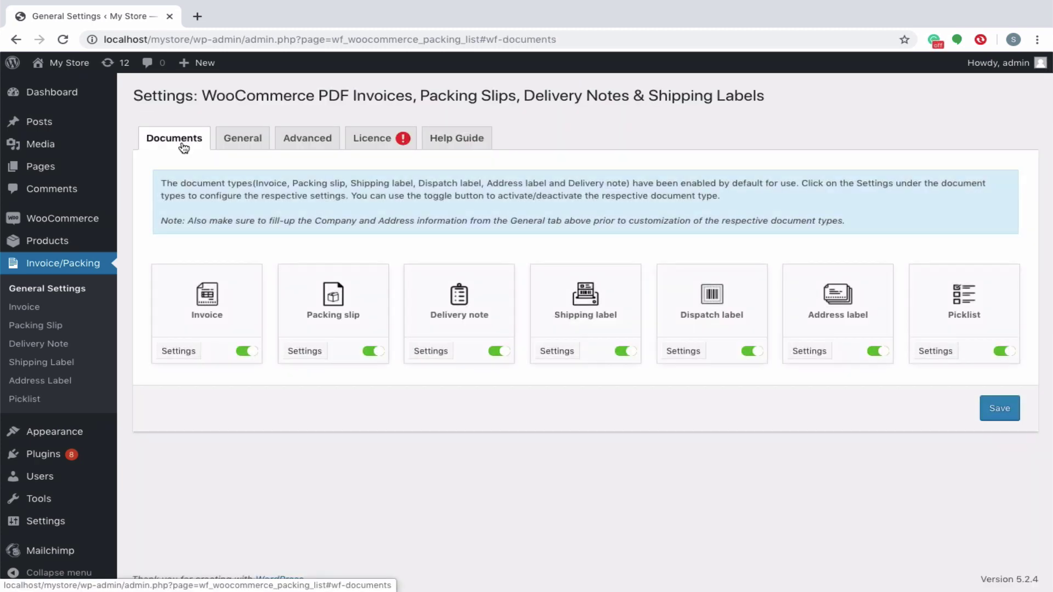
left_click(179, 351)
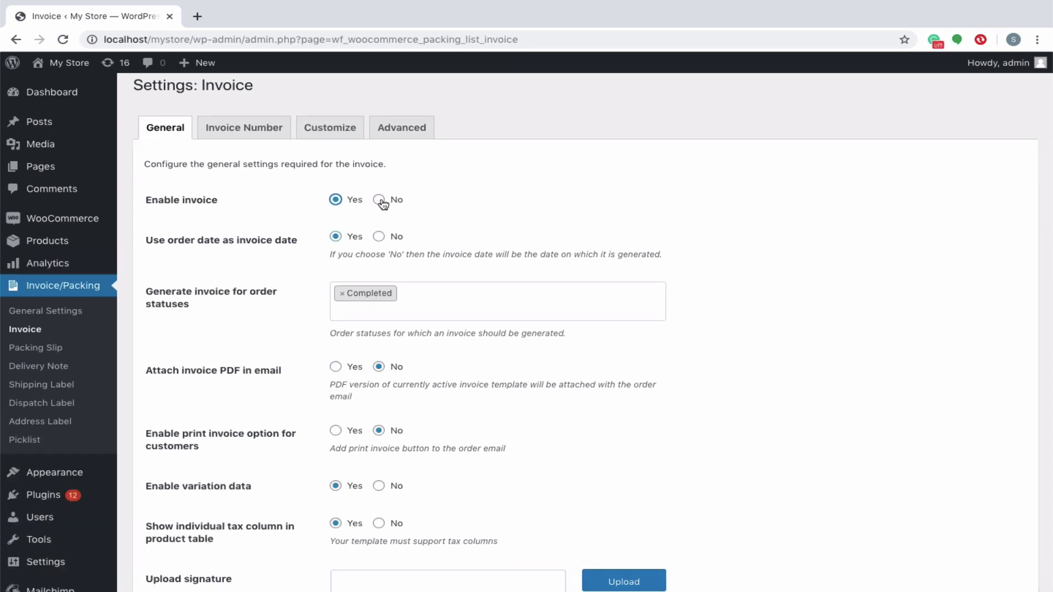
left_click(379, 200)
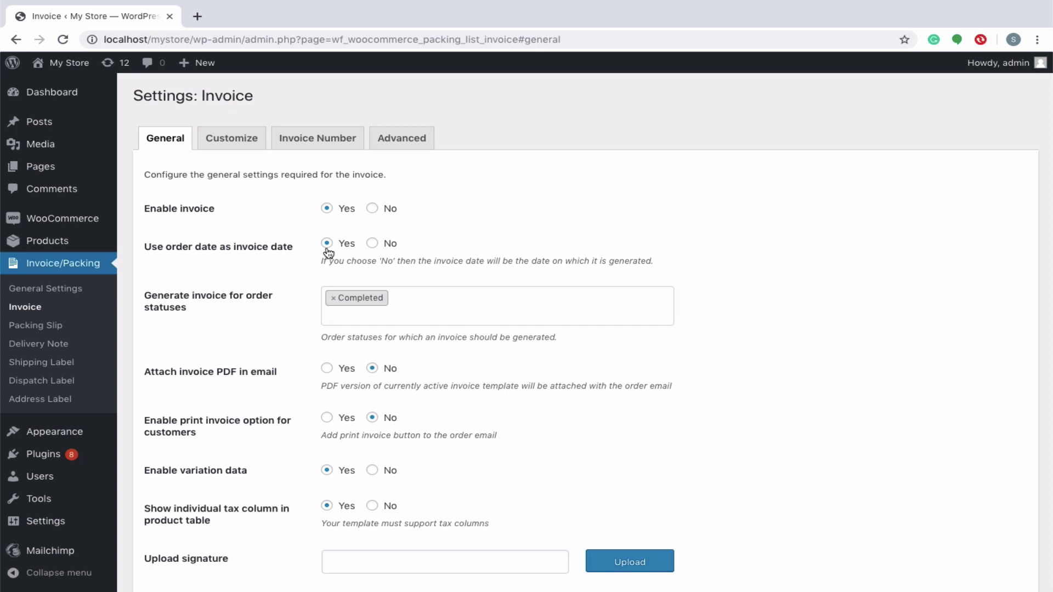
left_click(372, 245)
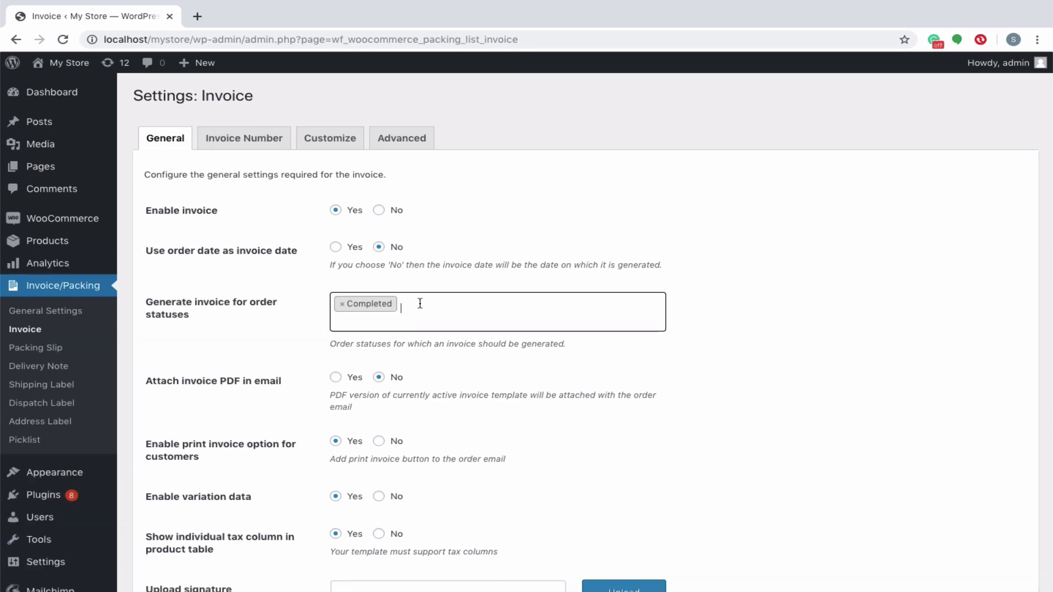
left_click(420, 304)
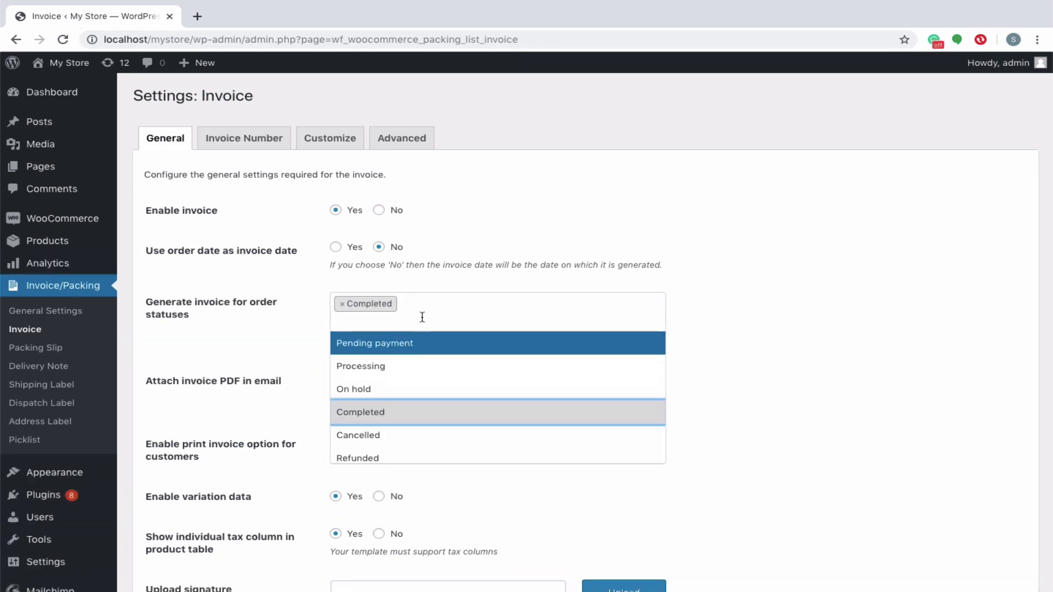
key("Escape")
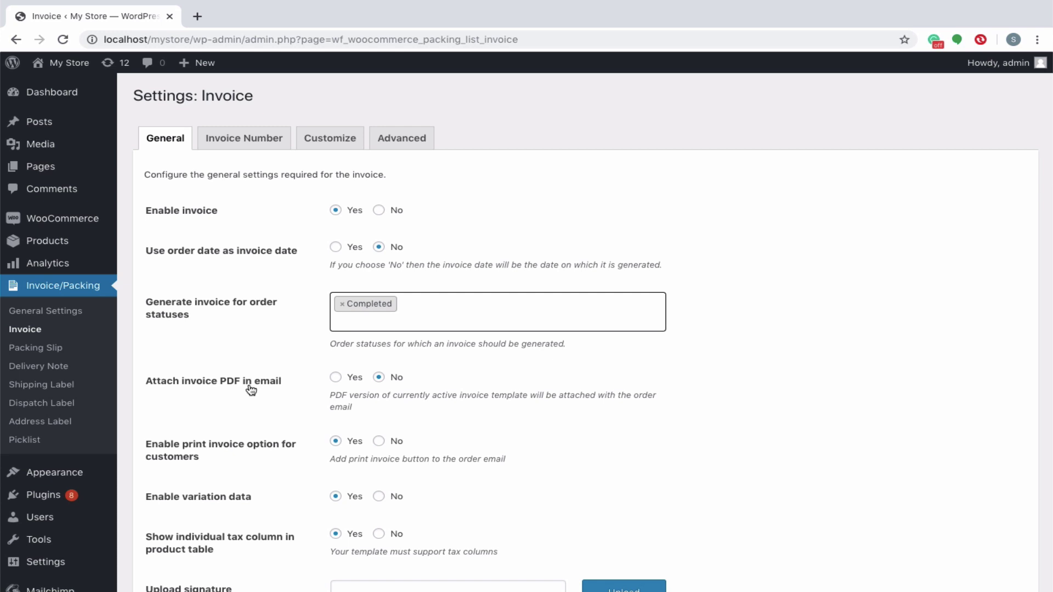
Attach the invoice PDF to order emails for Completed orders
left_click(335, 378)
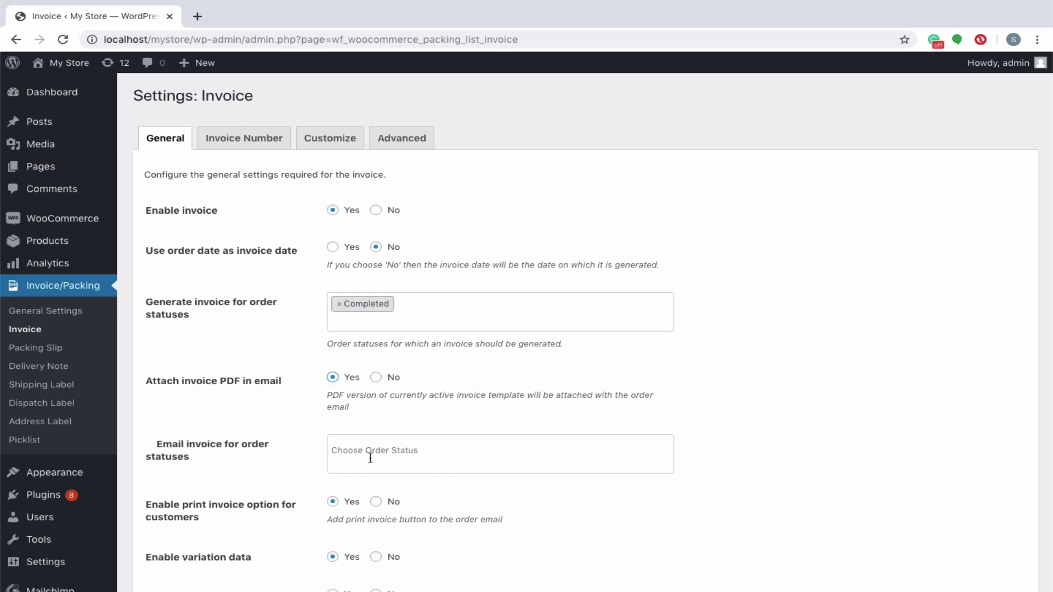
left_click(370, 459)
left_click(372, 487)
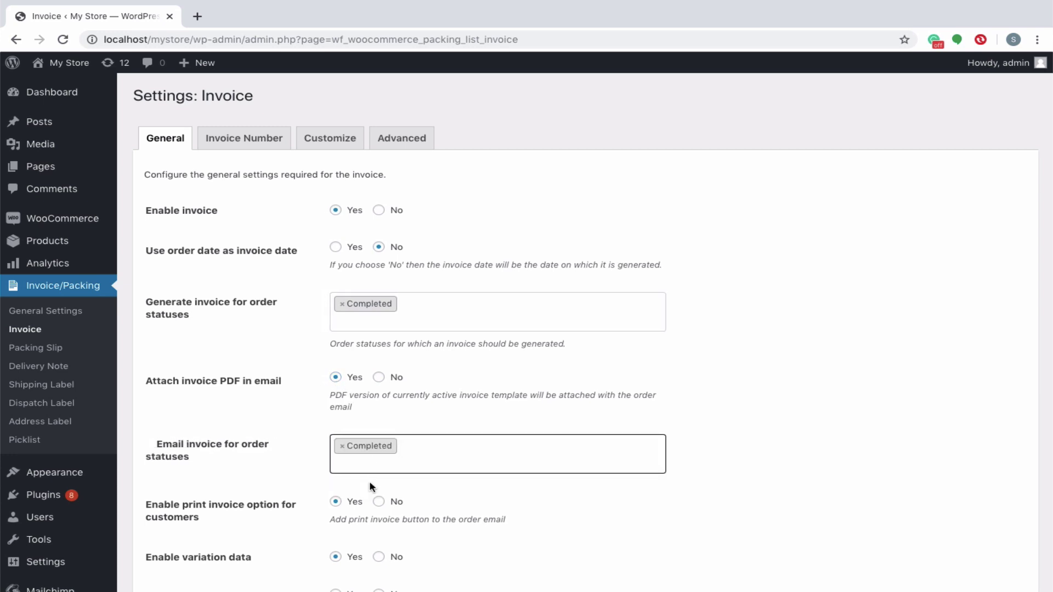
scroll(329, 450, "down", 2)
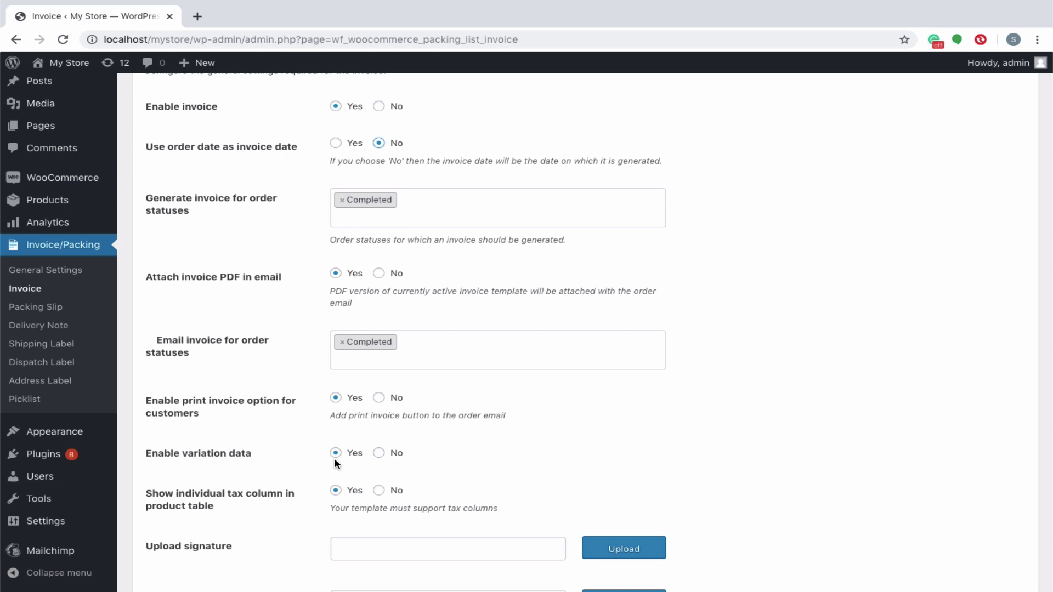
scroll(336, 455, "down", 3)
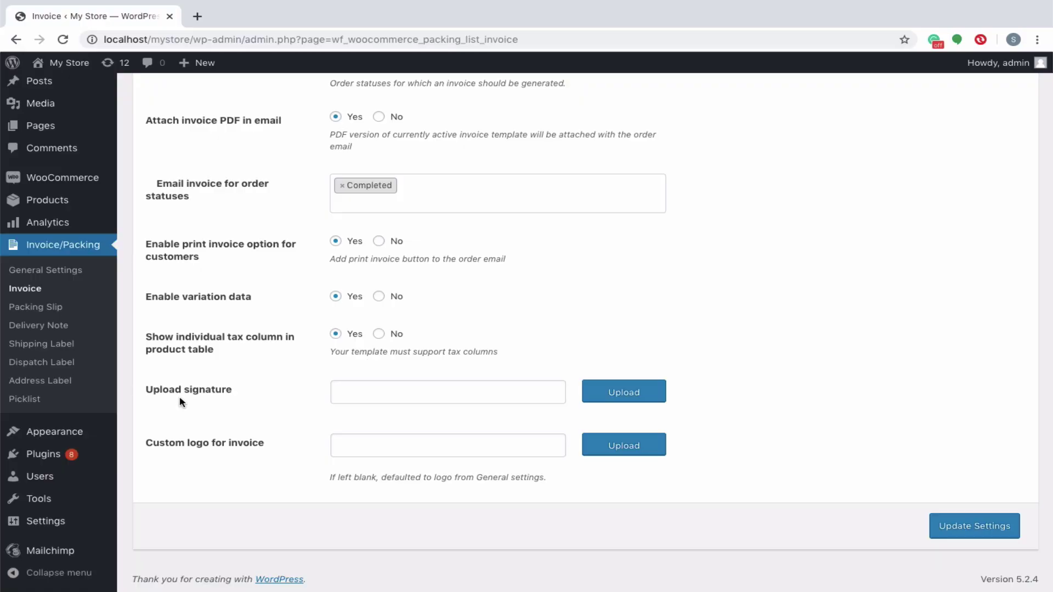
Set signature.jpg as the invoice signature and save the invoice settings
left_click(616, 394)
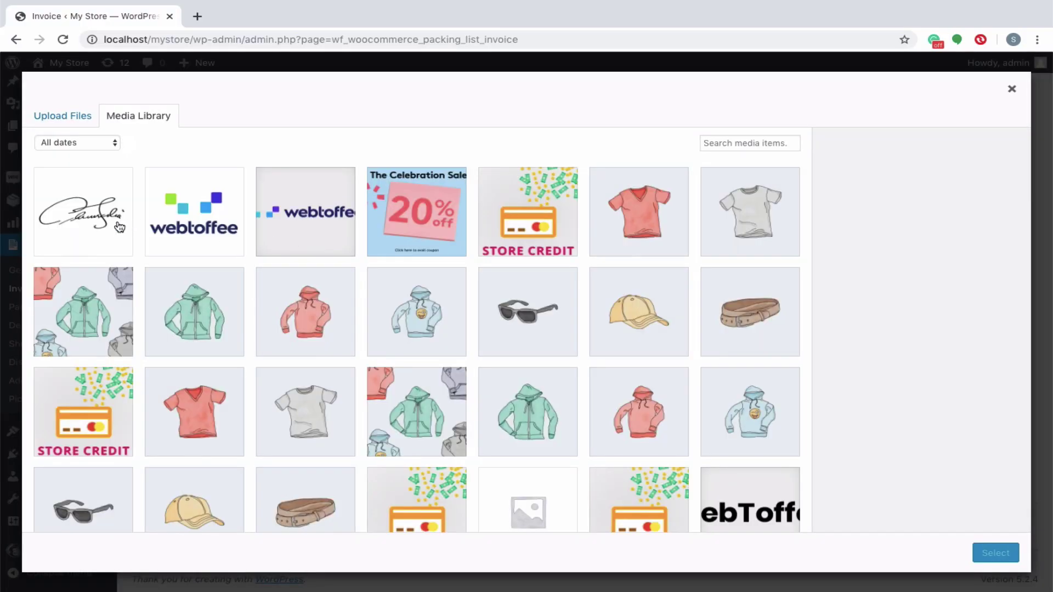
left_click(121, 227)
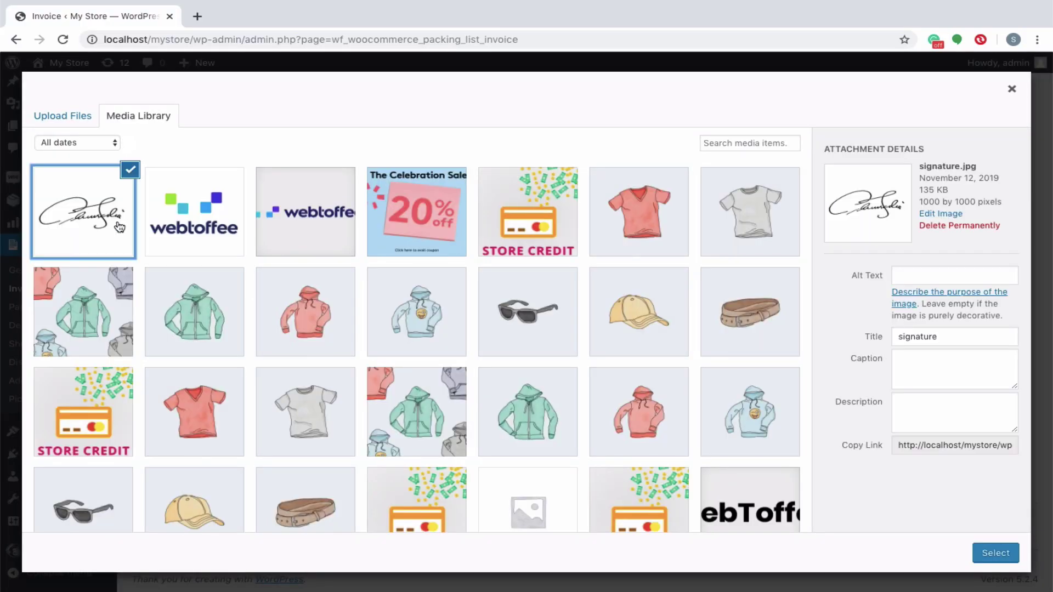
left_click(987, 551)
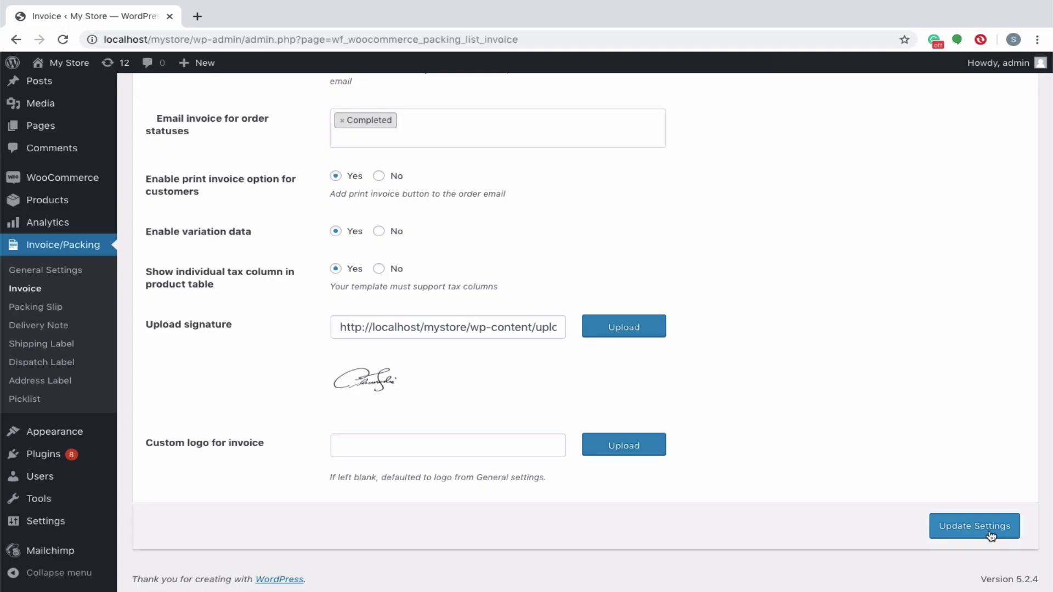
left_click(990, 534)
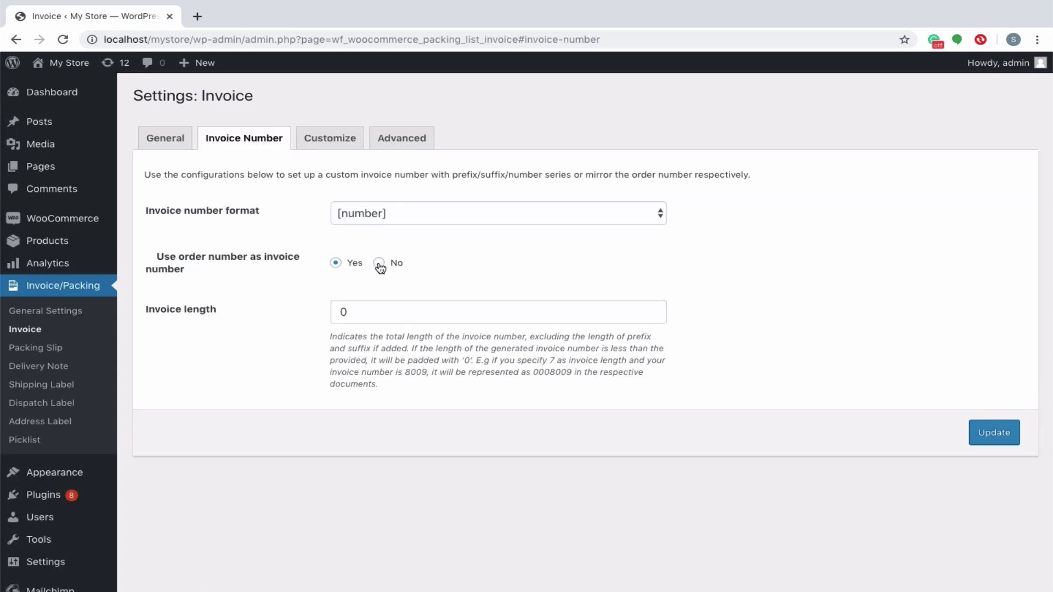
Try a custom invoice start number of 0001, then revert to using order numbers
left_click(379, 263)
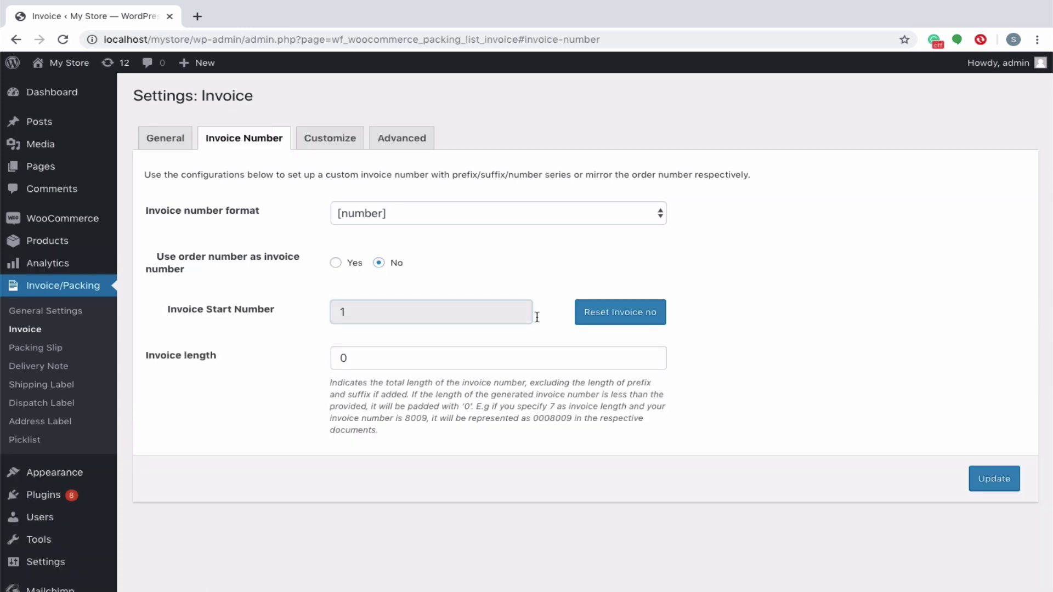
left_click(611, 320)
left_click(344, 311)
type("0001")
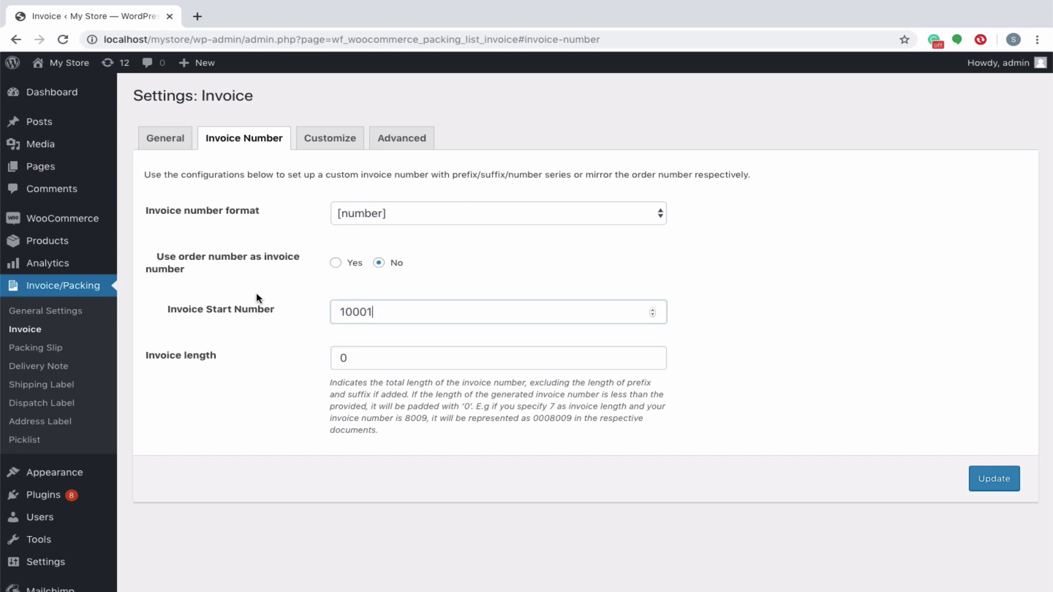
left_click(335, 264)
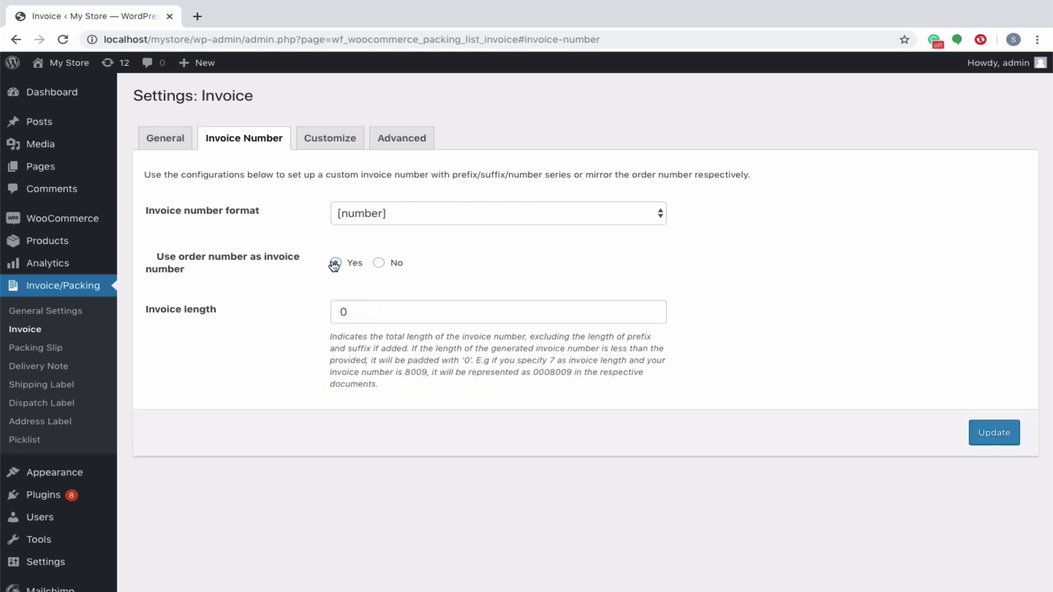
Use the [prefix][number][suffix] format with prefix [m], suffix [Y], length 6, and save
left_click(399, 219)
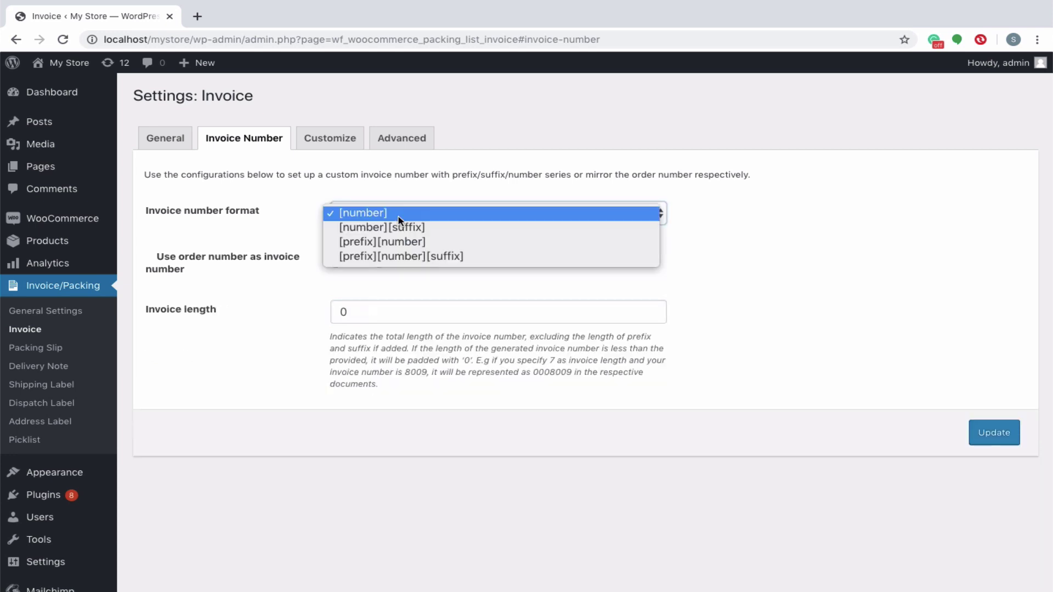
left_click(406, 257)
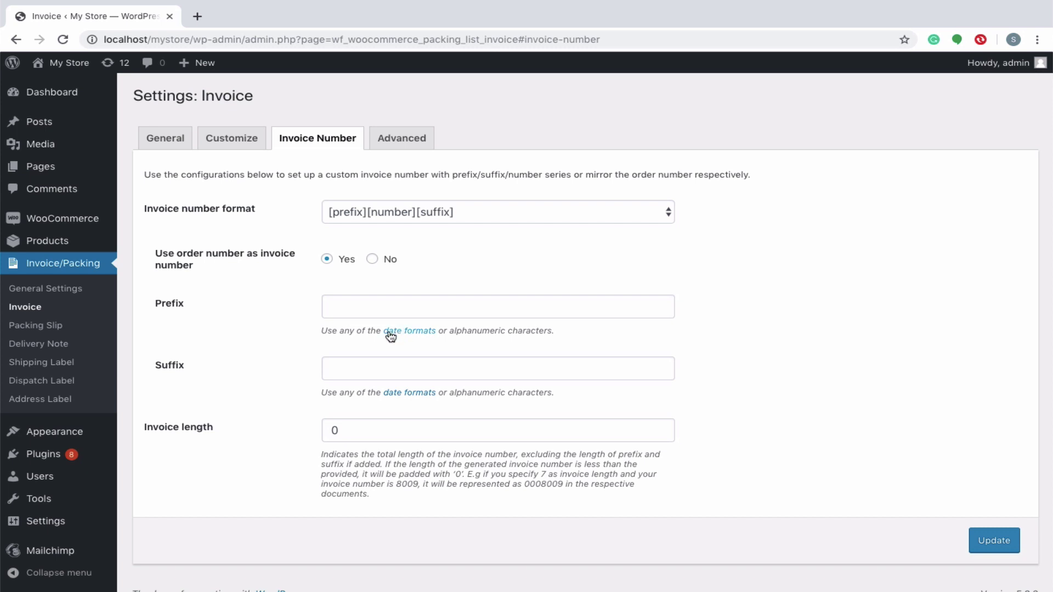
left_click(408, 331)
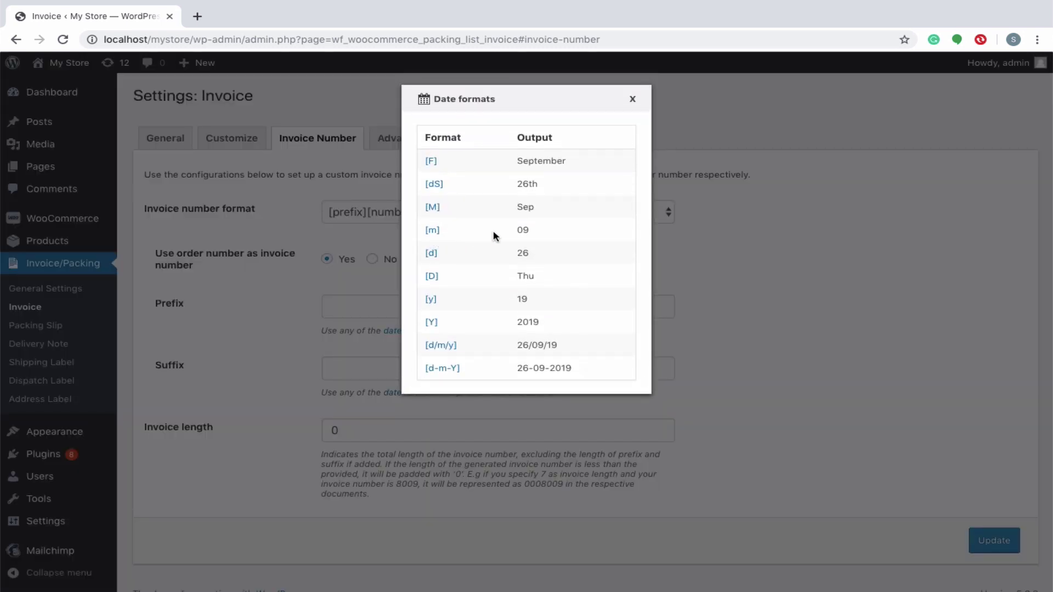
left_click(433, 230)
left_click(354, 368)
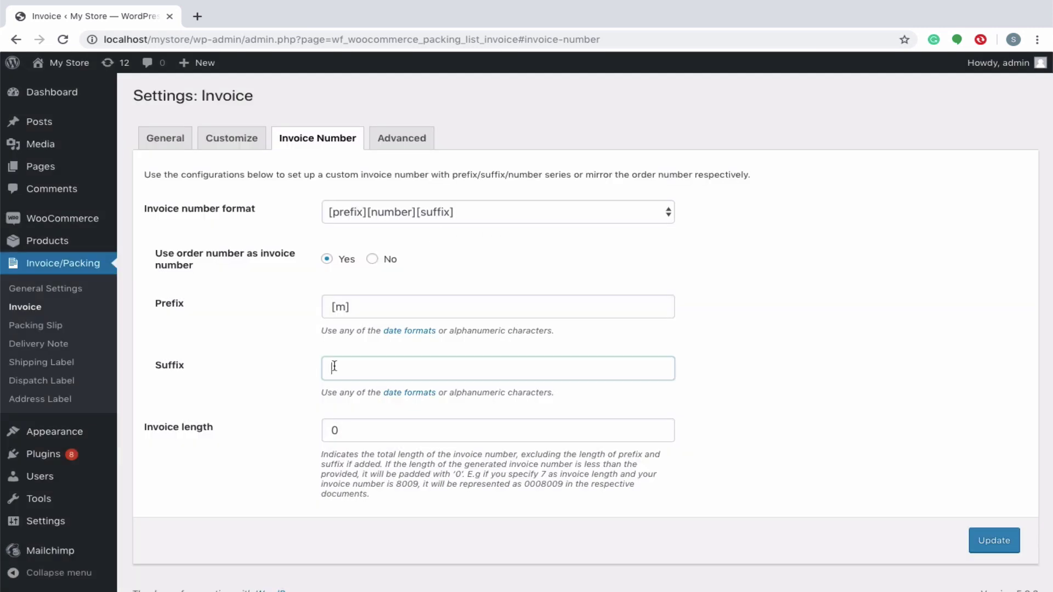
left_click(405, 394)
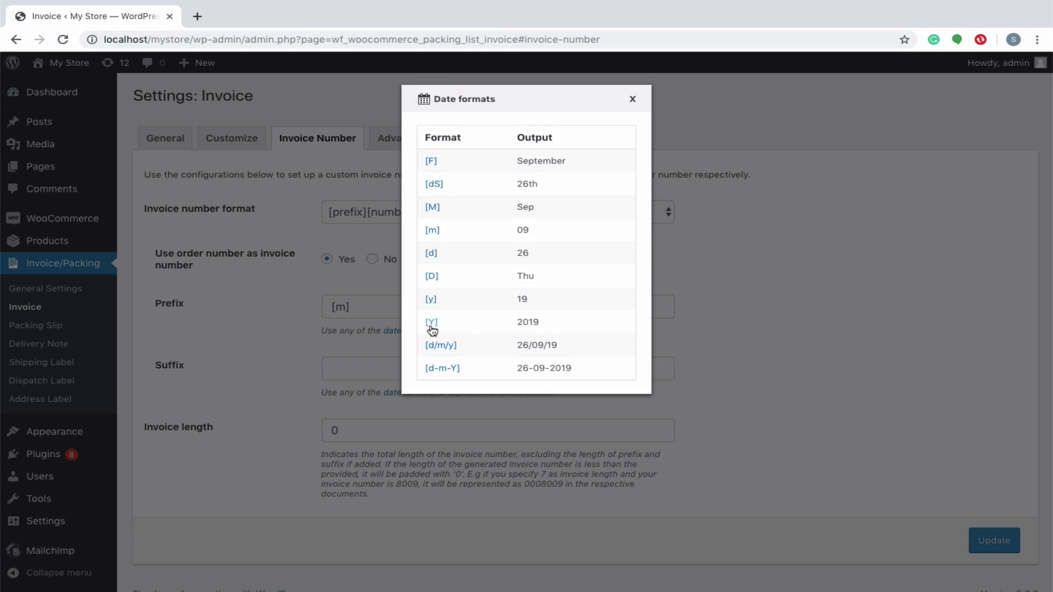
left_click(431, 325)
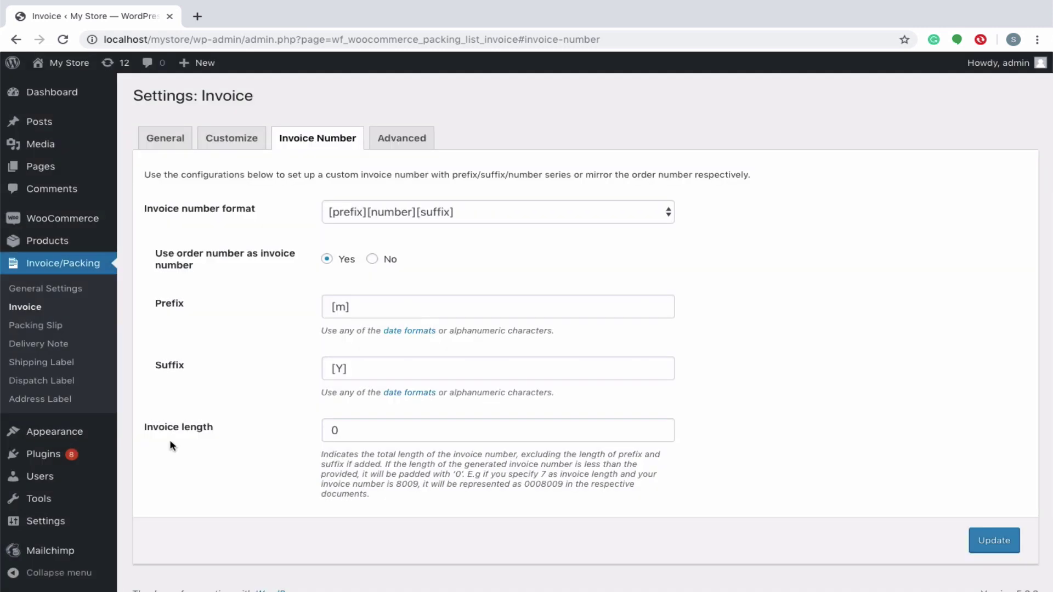
left_click(347, 431)
type("6")
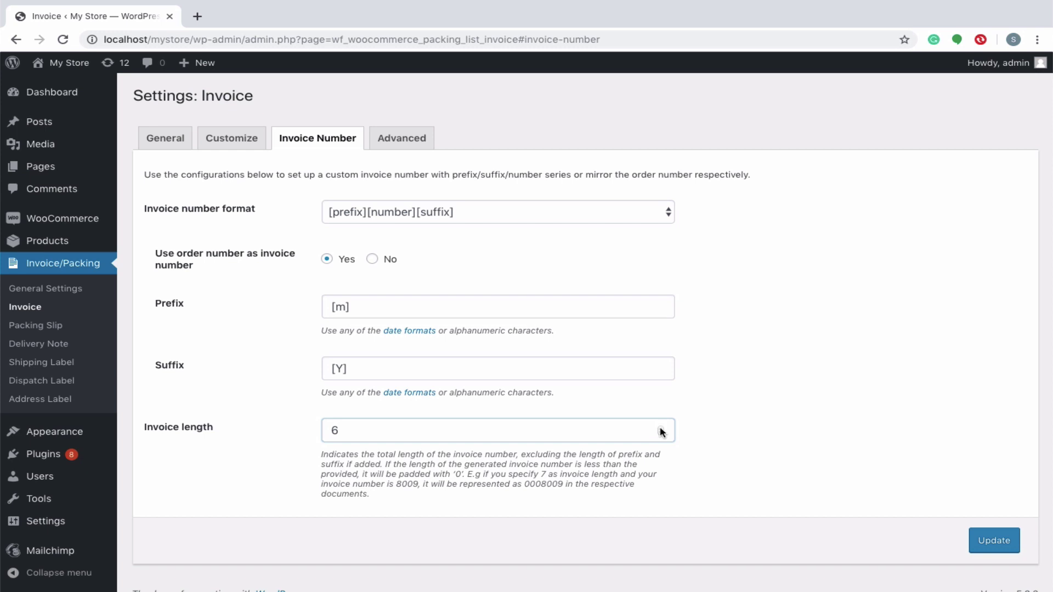
left_click(994, 543)
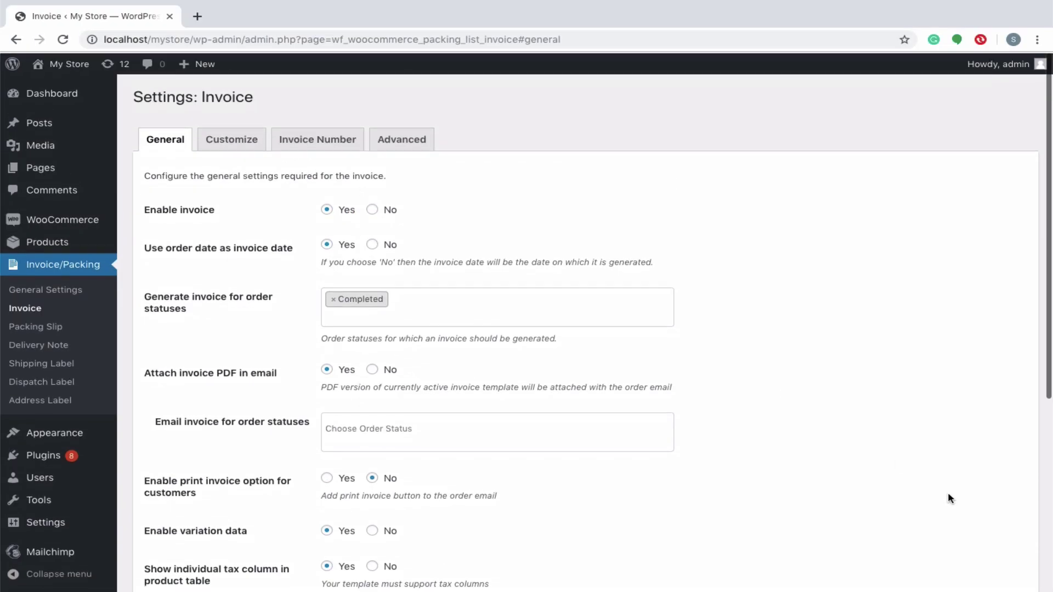
Open the invoice template editor and apply the Regal layout
left_click(246, 141)
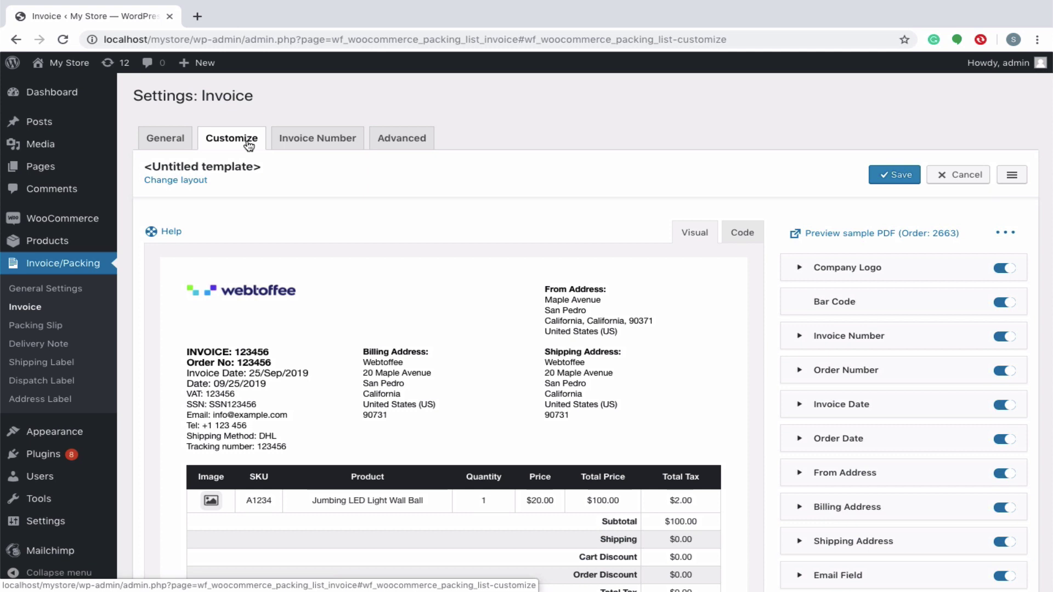
left_click(177, 182)
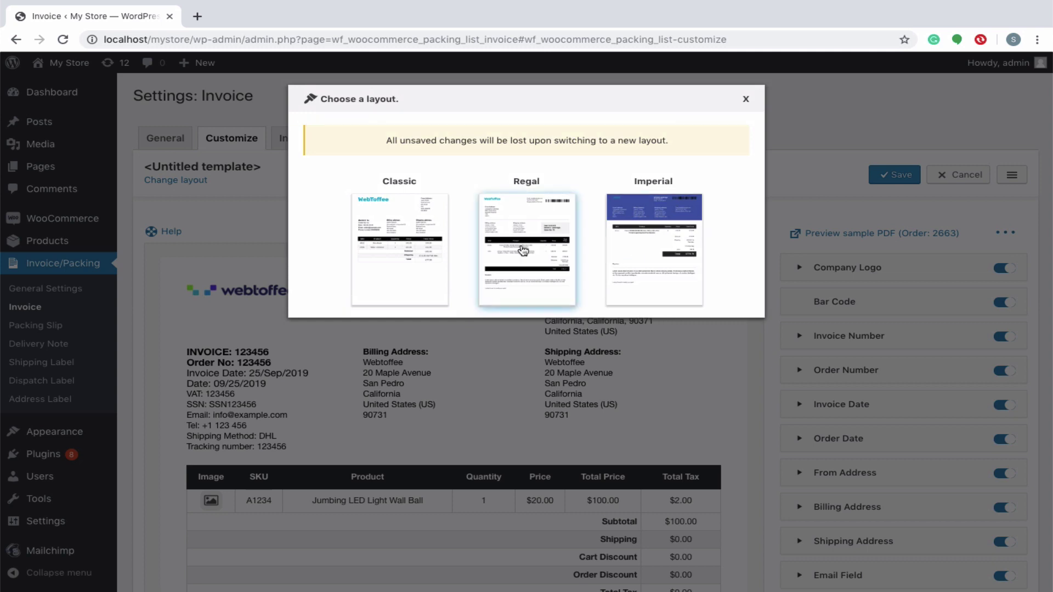
left_click(529, 201)
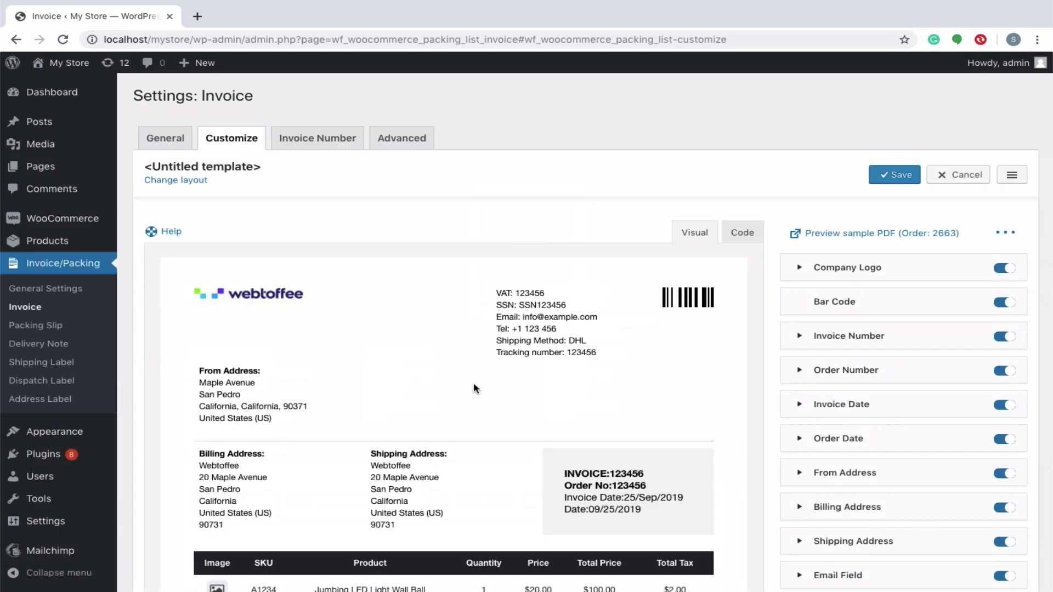
Toggle the logo, bar code and From Address elements off and on, and hide the invoice date
scroll(475, 387, "down", 2)
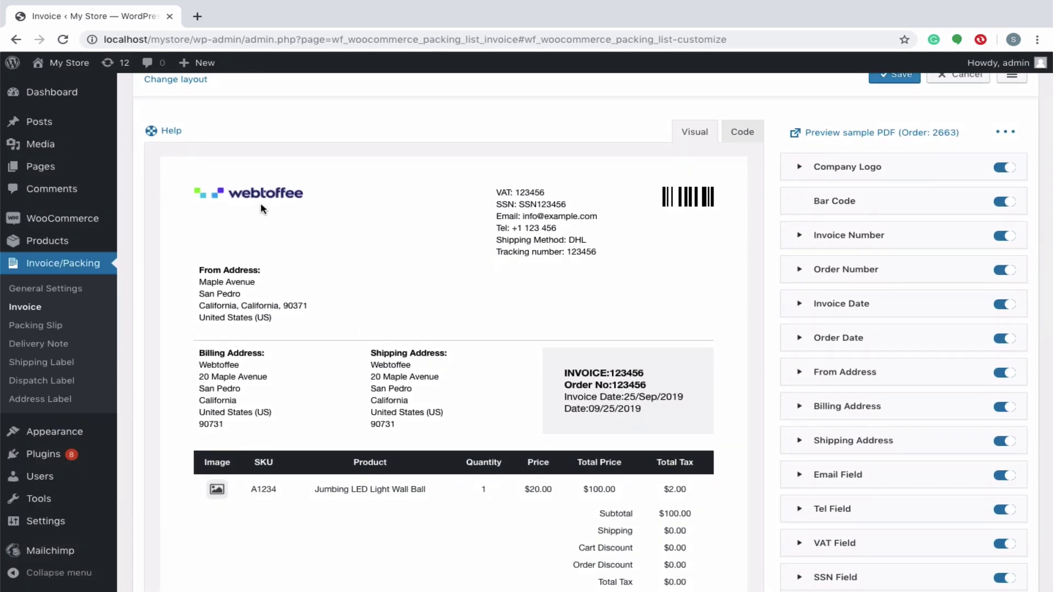
scroll(407, 363, "down", 2)
scroll(407, 365, "down", 2)
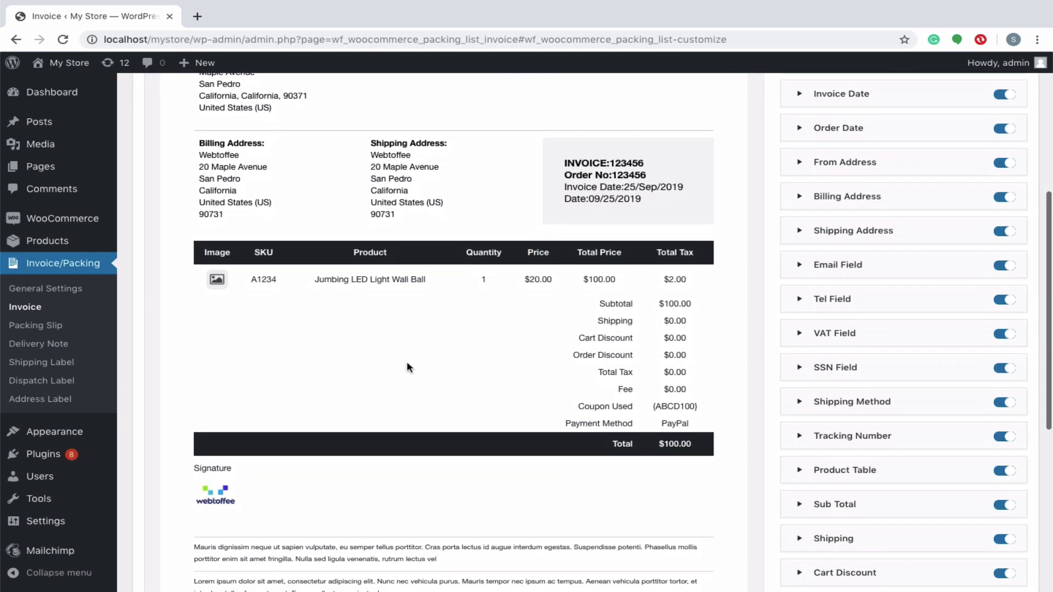
scroll(407, 365, "down", 2)
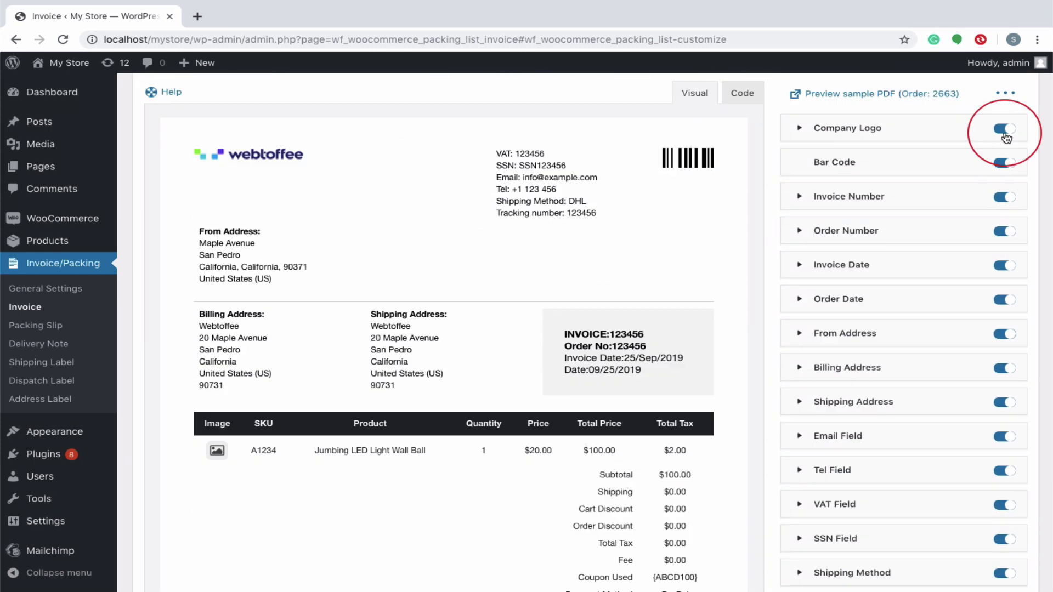
left_click(1006, 132)
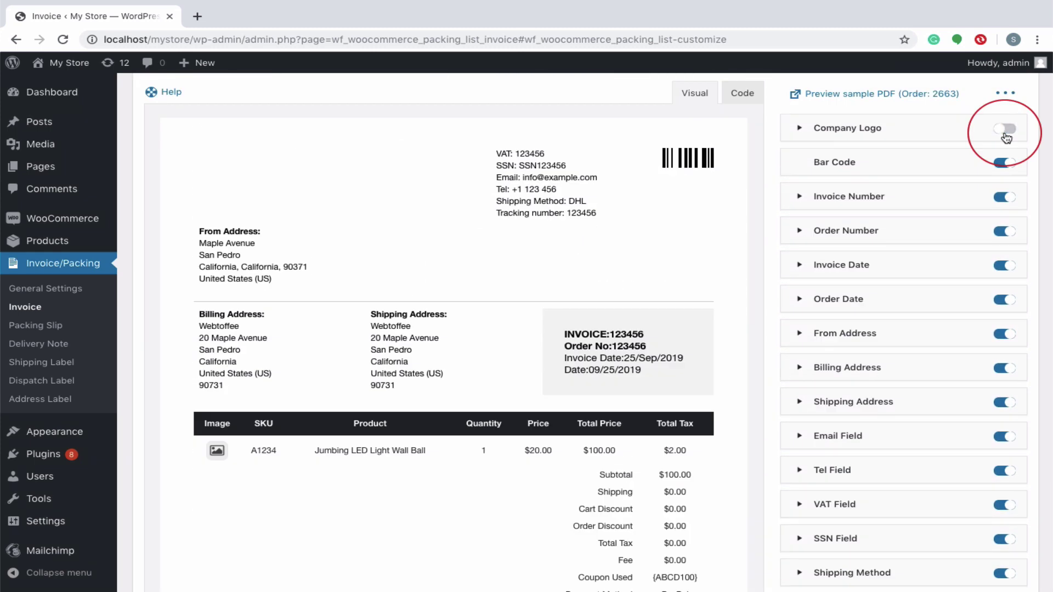
left_click(1006, 131)
left_click(1006, 163)
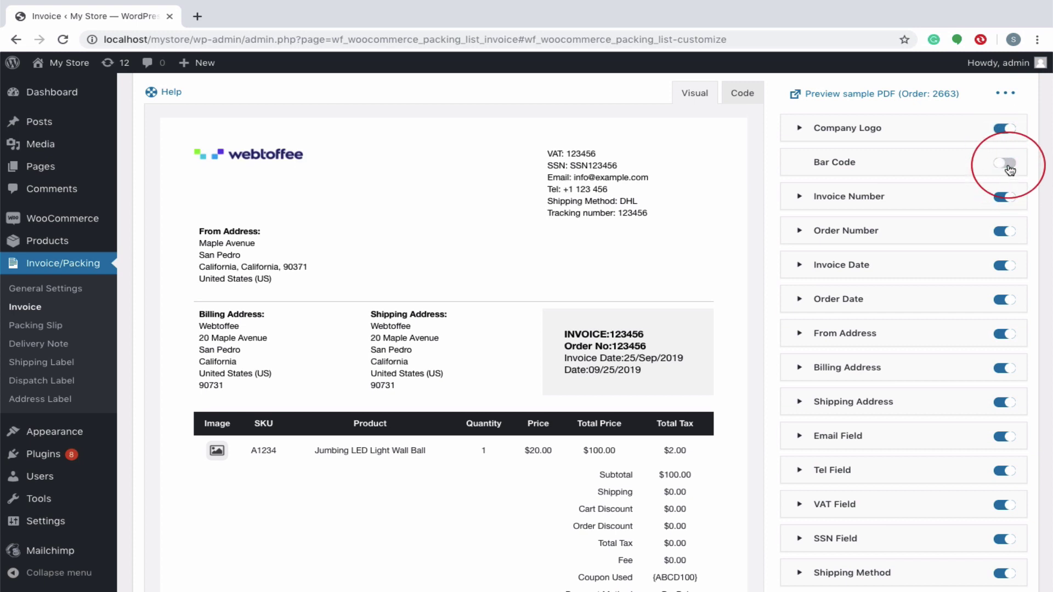
left_click(1006, 163)
left_click(1006, 266)
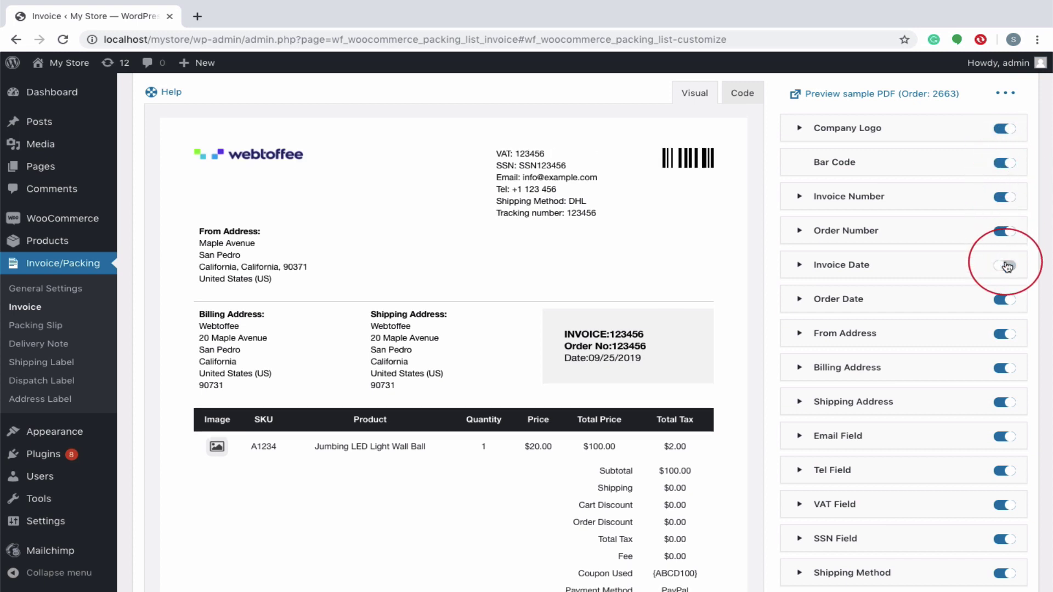
left_click(1007, 335)
left_click(1006, 334)
scroll(905, 318, "up", 2)
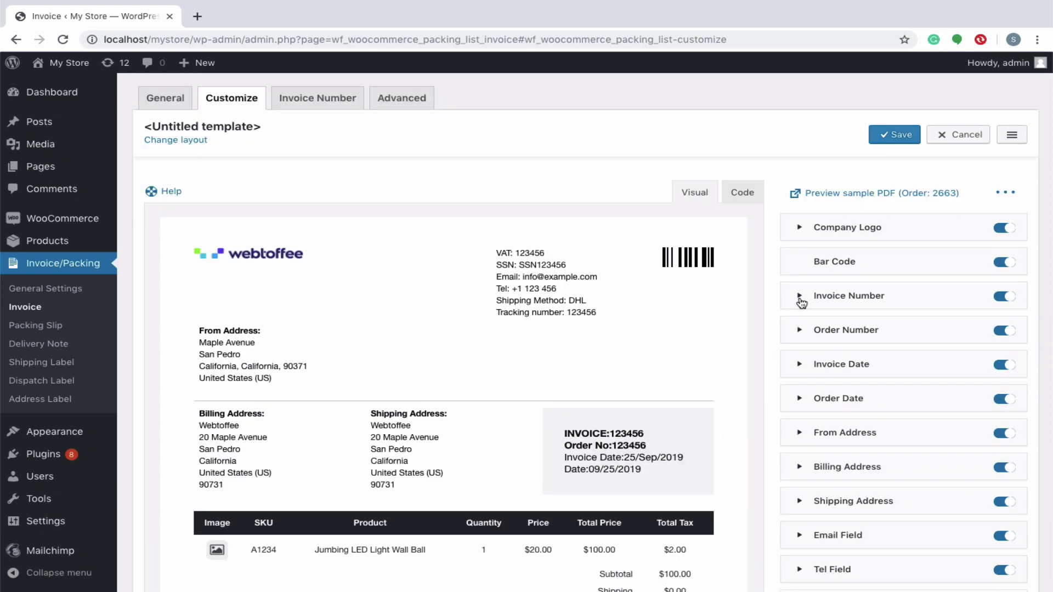
Show the From Address block again and check the Shipping Address text alignment options
left_click(806, 294)
scroll(811, 407, "down", 1)
scroll(812, 407, "down", 3)
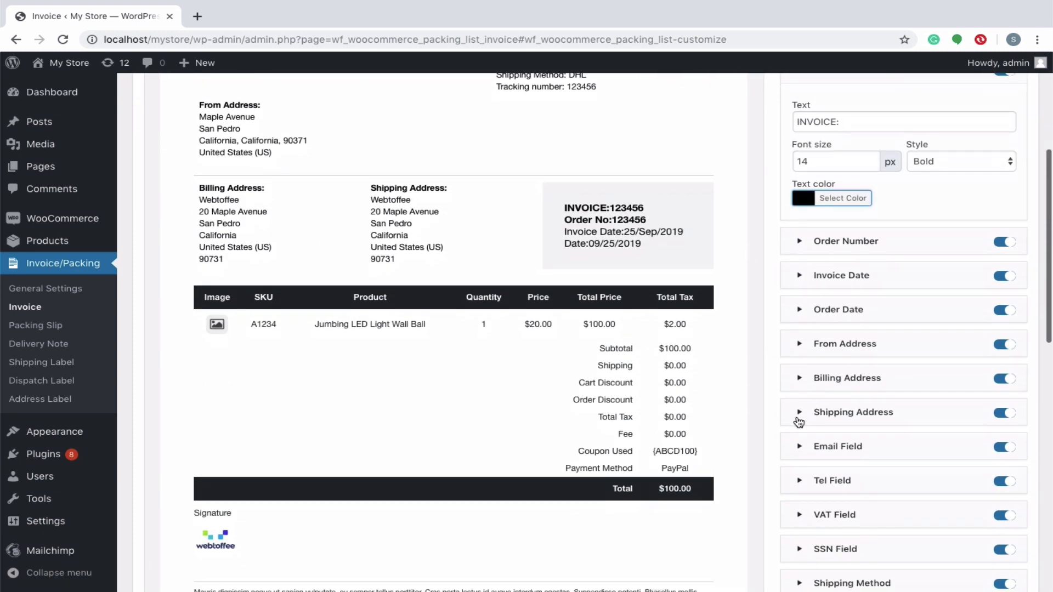
left_click(802, 420)
left_click(814, 502)
scroll(766, 401, "down", 1)
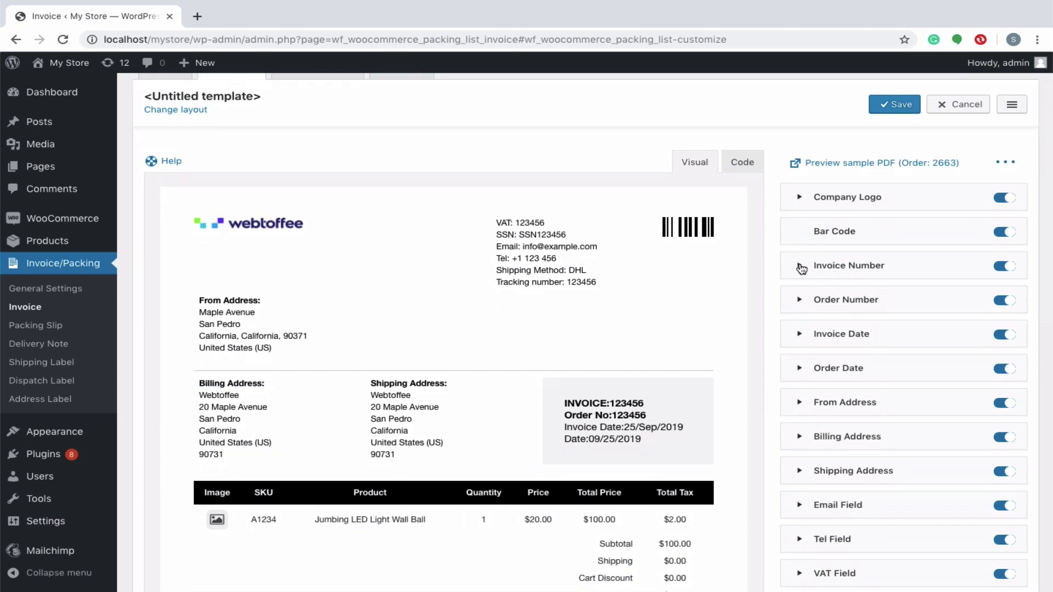
Change the Invoice Number label to 'INVOICE NO' with font size 16
left_click(800, 269)
left_click(830, 314)
type("NO")
left_click(818, 355)
key("BackSpace")
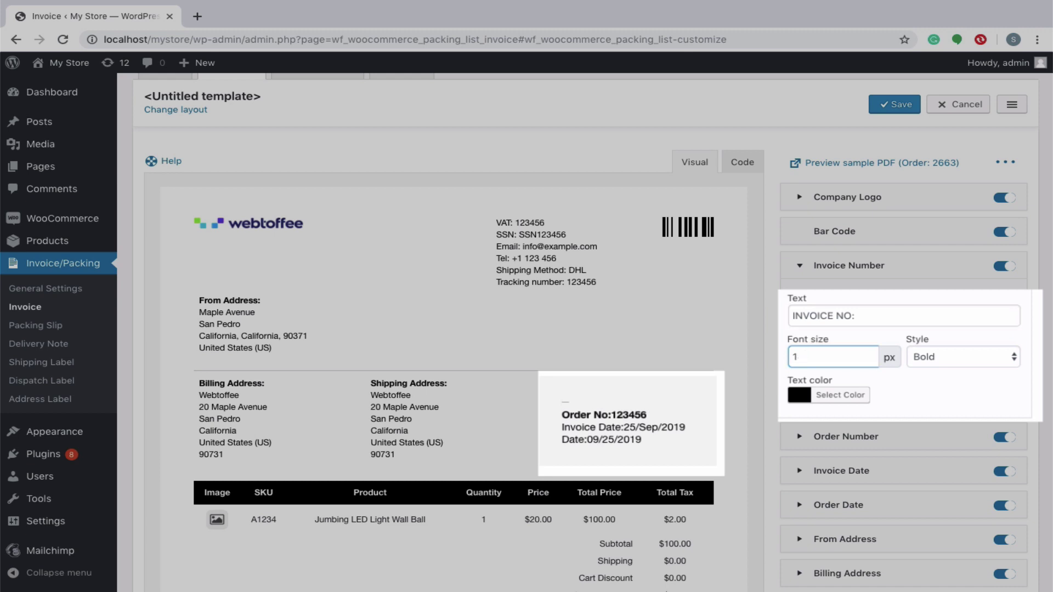
type("6")
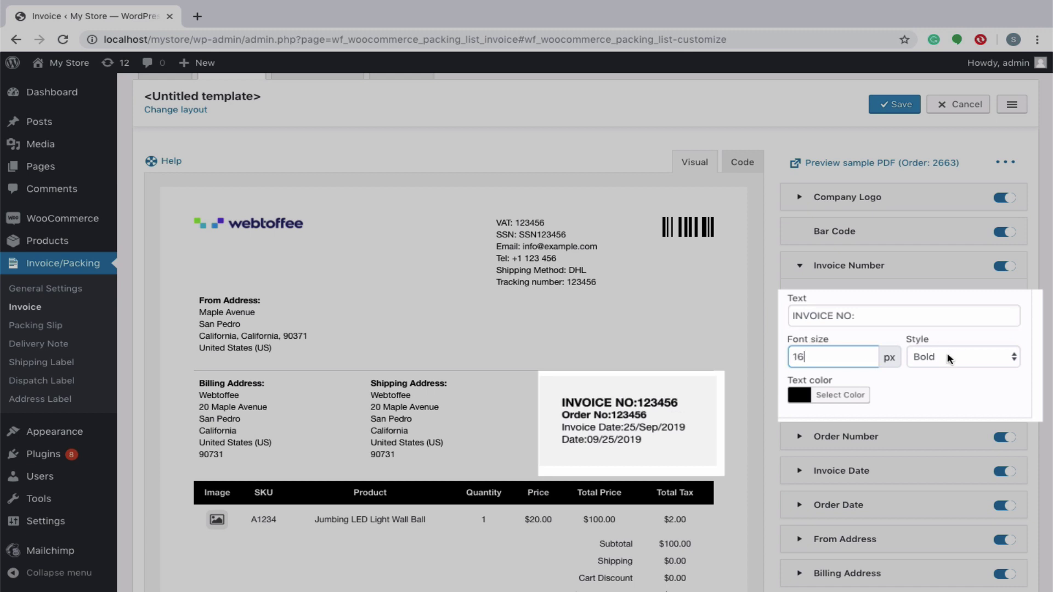
Make the invoice number label bolder and red
left_click(946, 353)
left_click(950, 330)
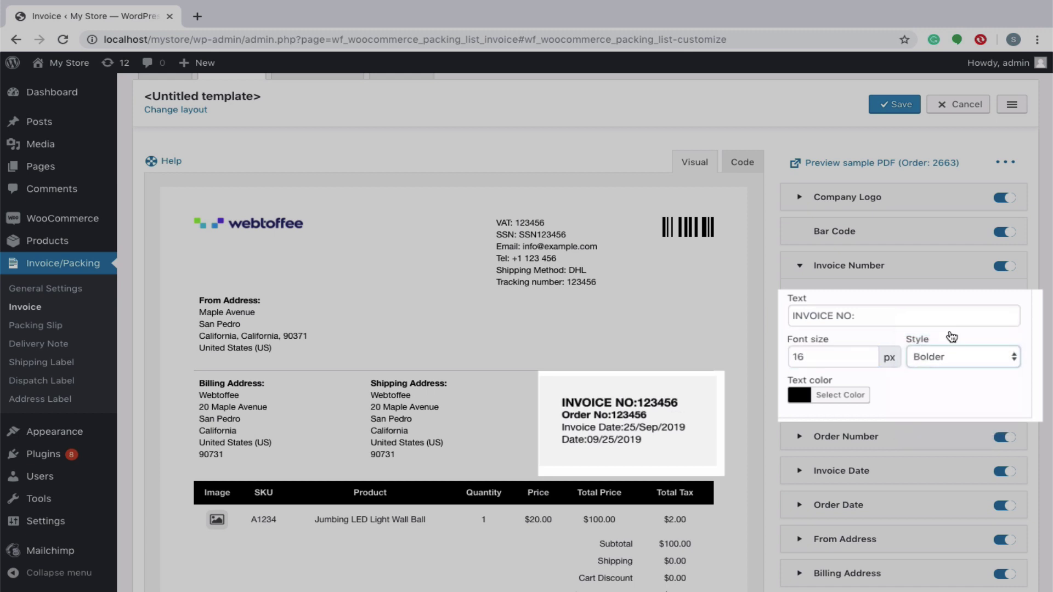
left_click(793, 402)
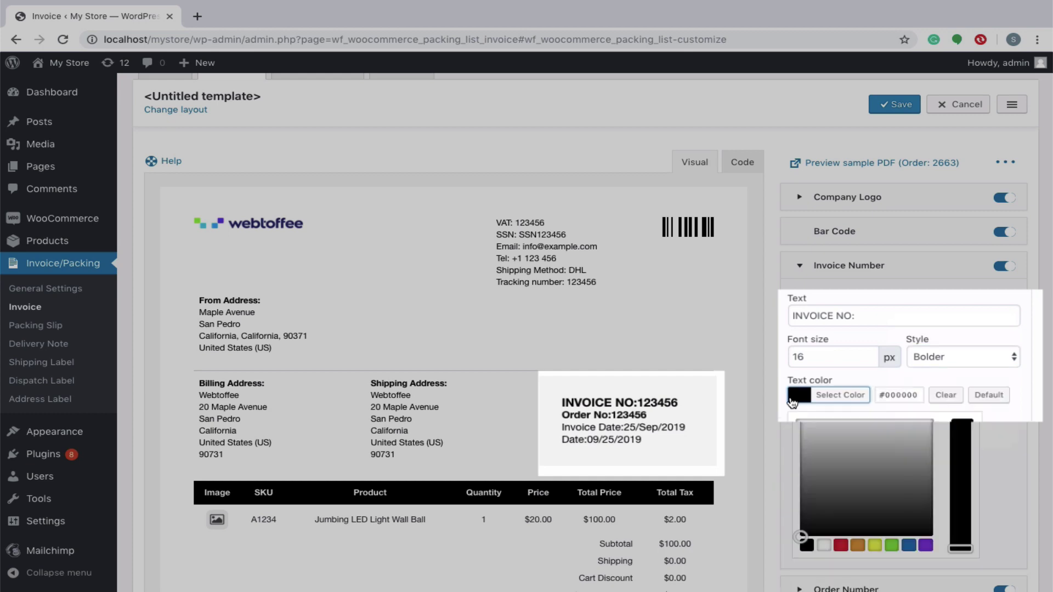
left_click(841, 545)
scroll(839, 510, "down", 2)
scroll(840, 502, "down", 2)
scroll(839, 505, "down", 1)
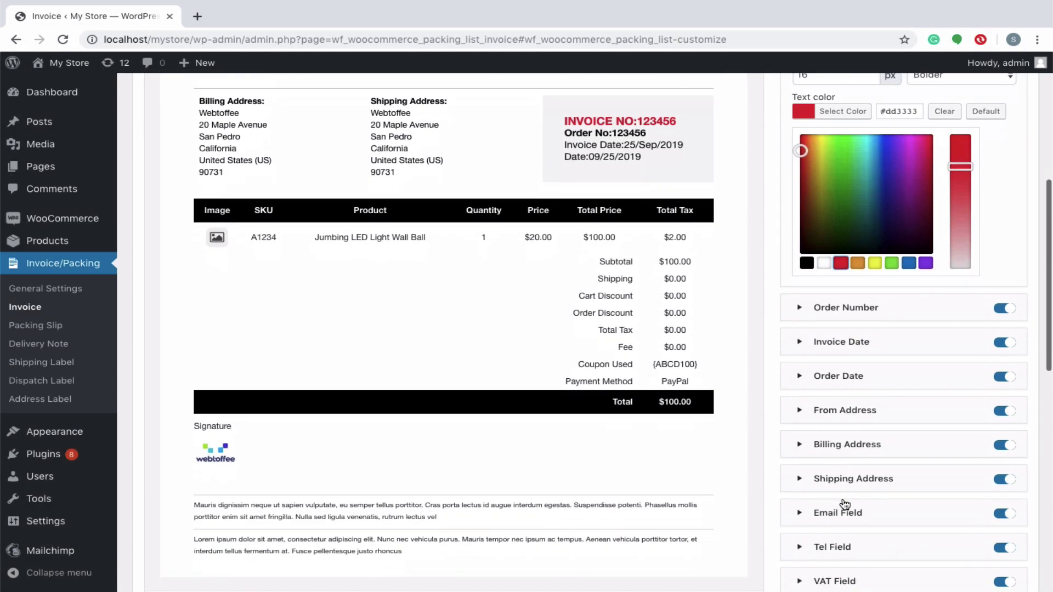
Set the Shipping Address text alignment to Right
left_click(804, 481)
left_click(815, 572)
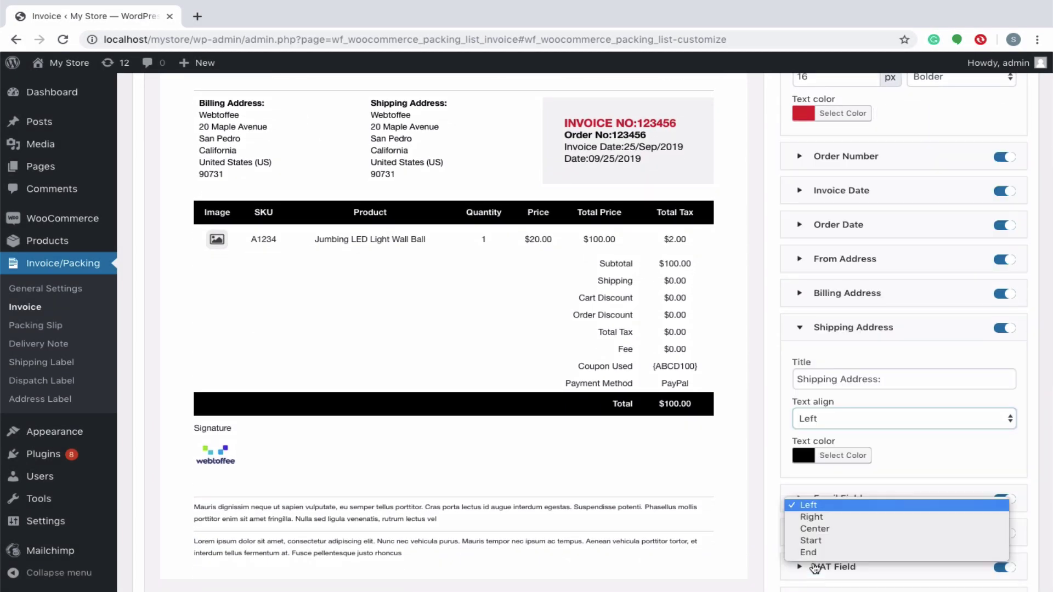
left_click(813, 517)
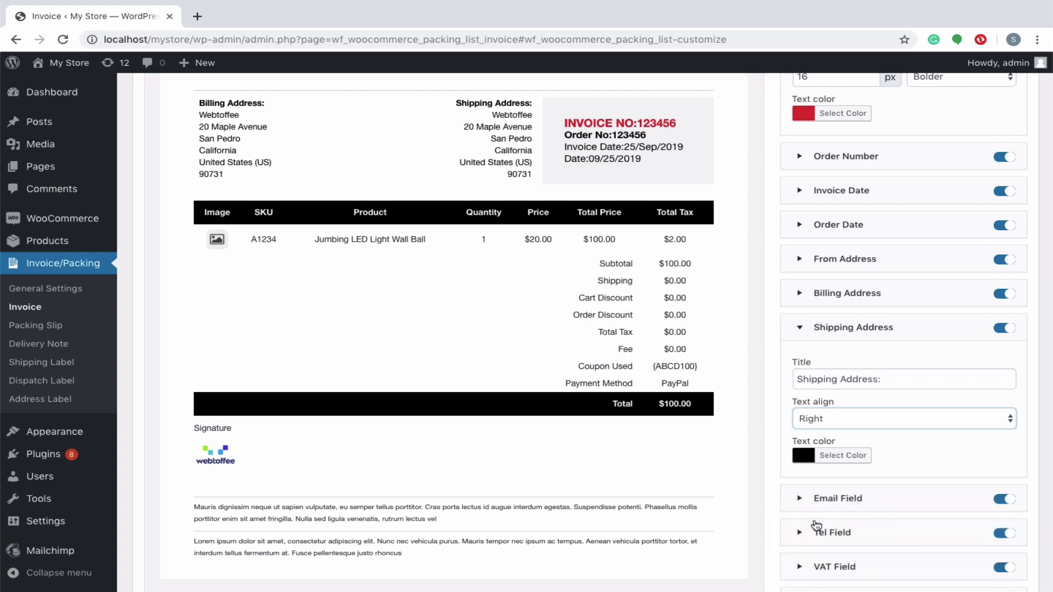
scroll(823, 416, "down", 3)
scroll(828, 309, "down", 2)
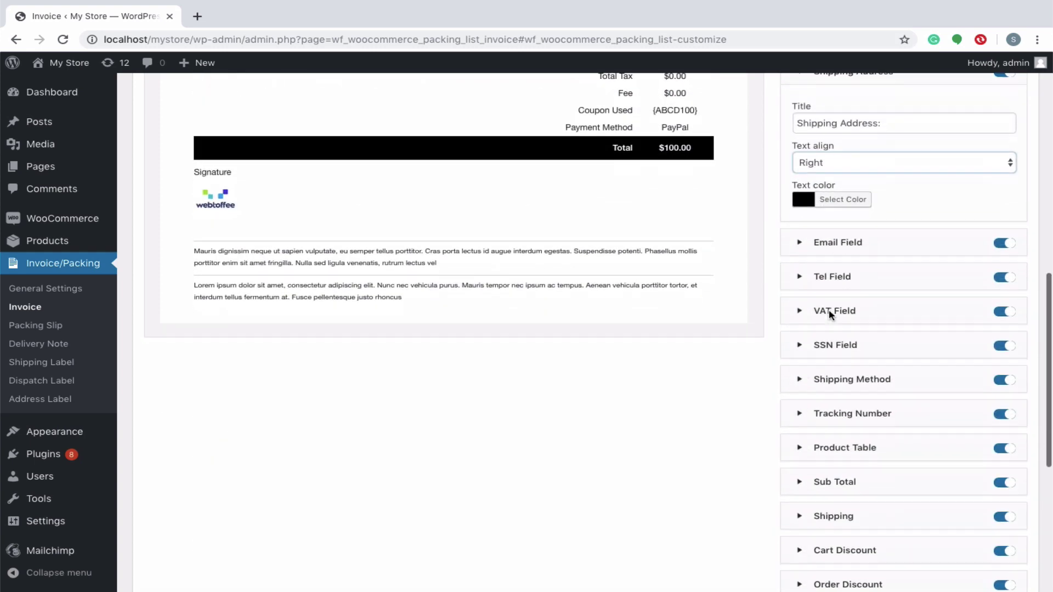
Give the Product Table header a blue background preset
left_click(799, 446)
scroll(798, 450, "down", 4)
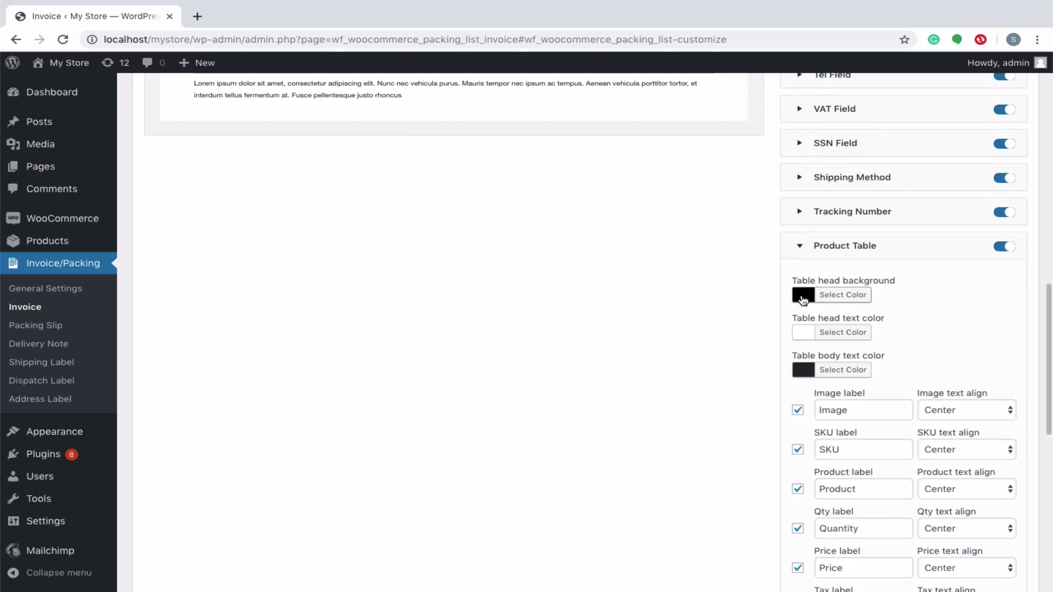
left_click(802, 299)
left_click(908, 447)
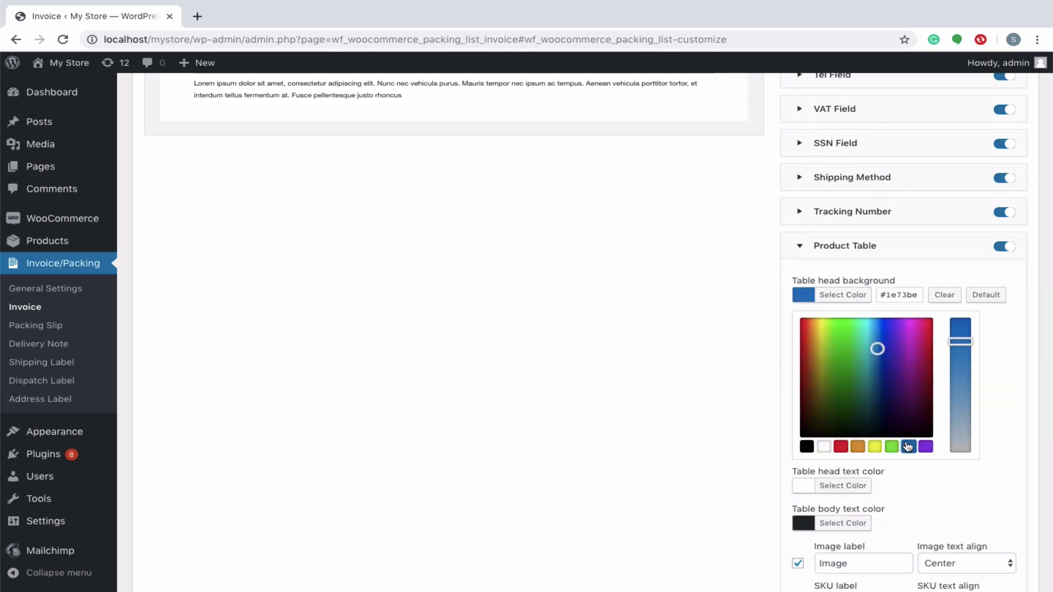
scroll(907, 446, "up", 8)
scroll(907, 442, "up", 2)
scroll(907, 447, "up", 2)
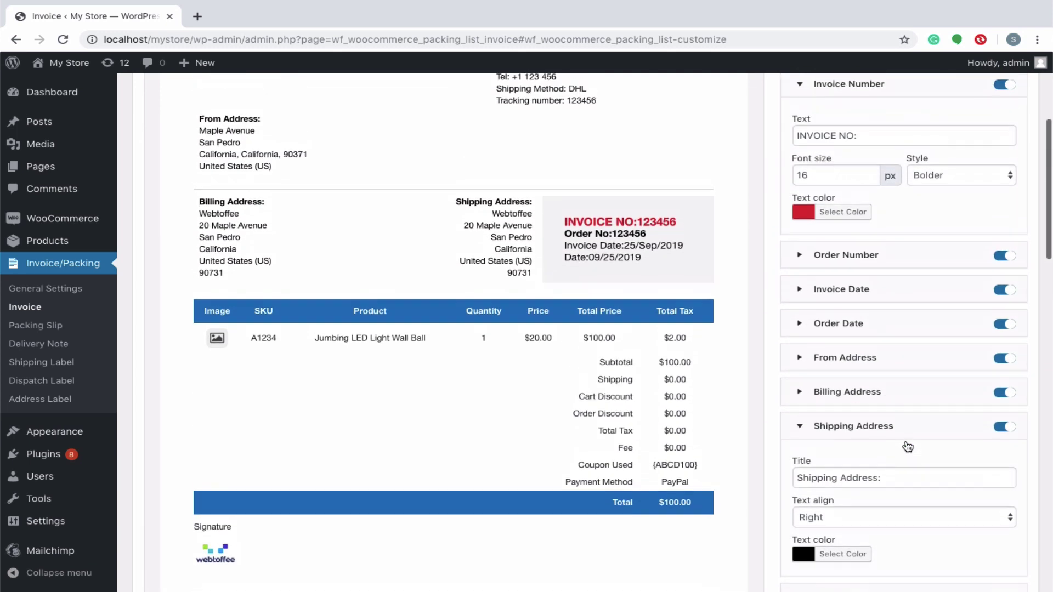
Check the Order Number settings, then start editing the Order Date label and format
left_click(799, 266)
left_click(799, 262)
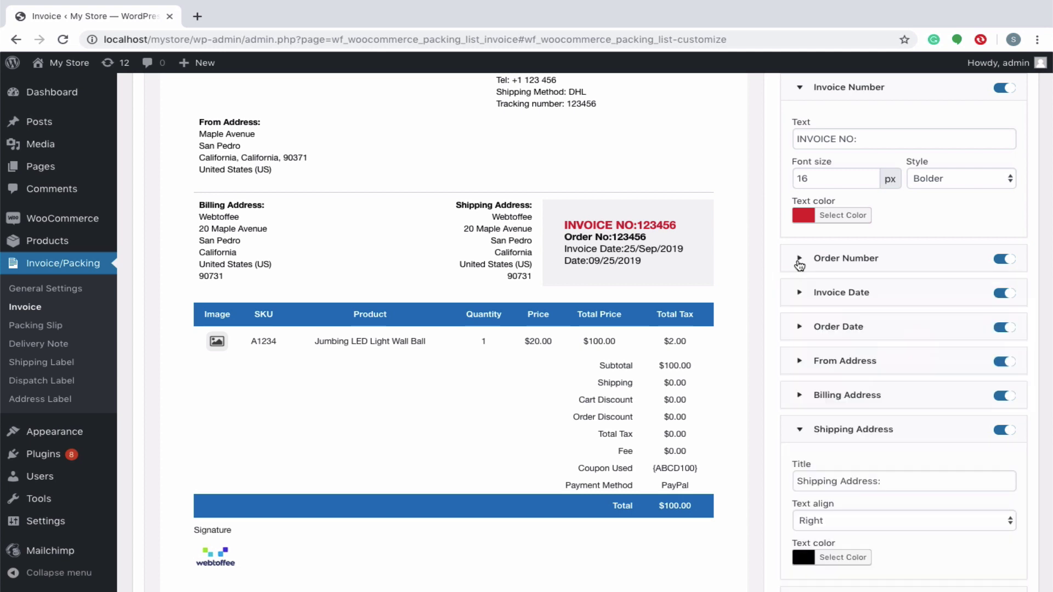
left_click(801, 324)
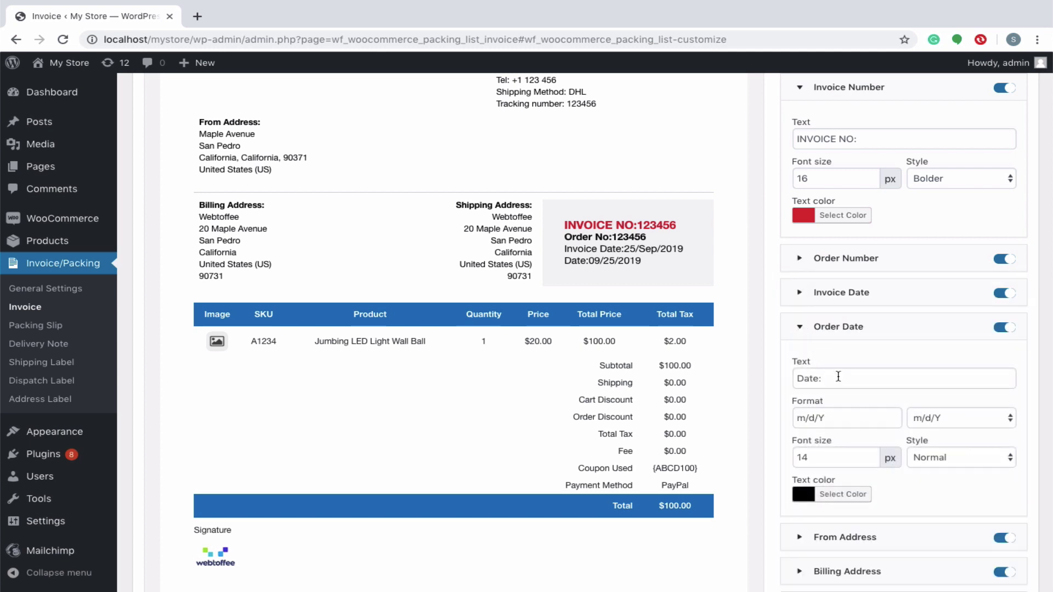
left_click(838, 377)
left_click(840, 421)
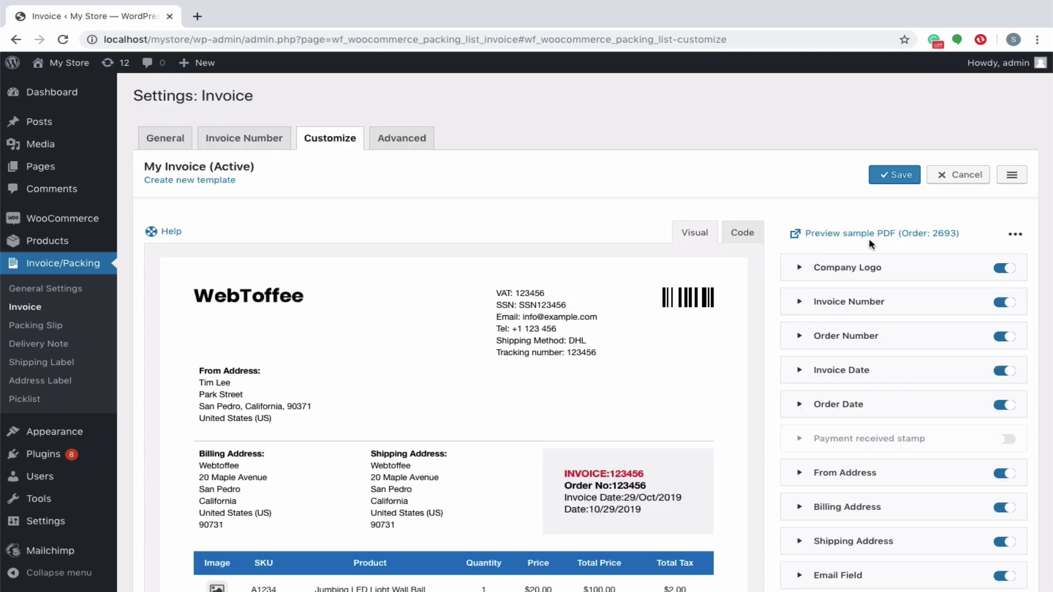
Preview a sample PDF invoice and show 2693 as the preview order number
left_click(849, 235)
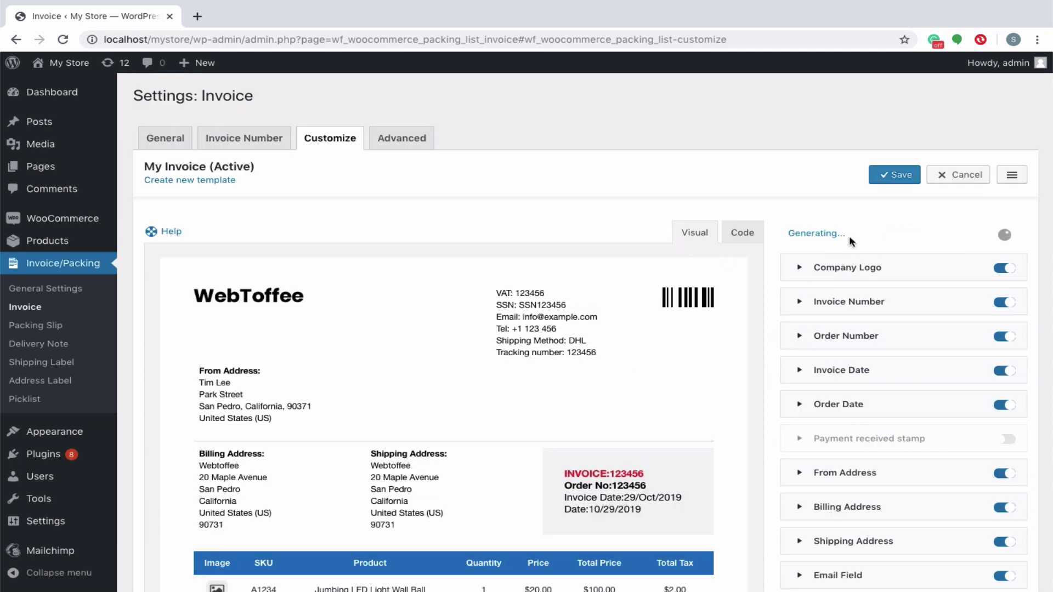
scroll(724, 324, "down", 3)
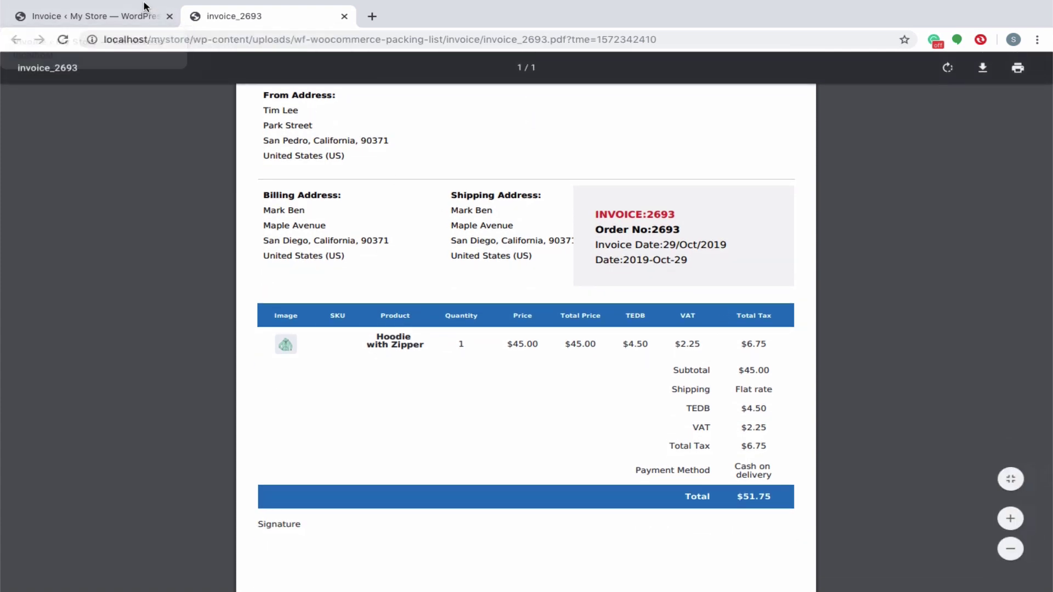
left_click(145, 14)
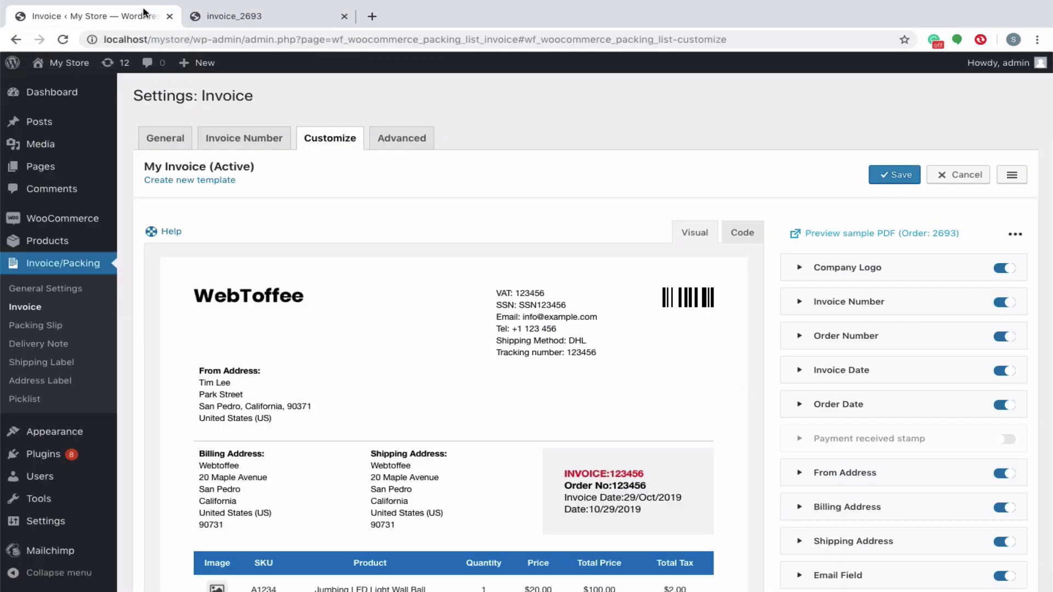
left_click(1016, 234)
double_click(824, 273)
left_click(778, 271)
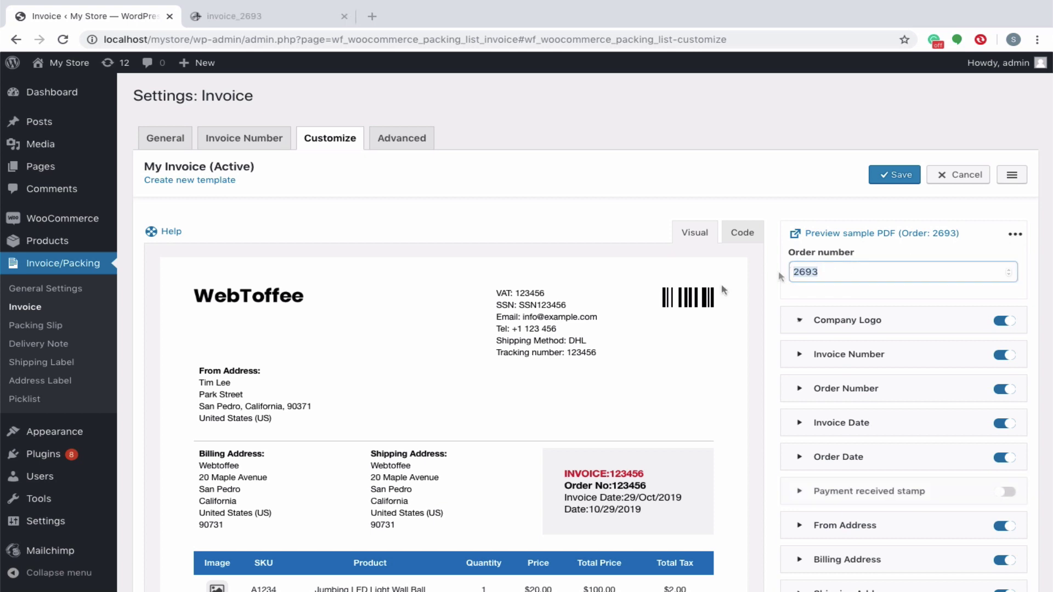
Add style="border:solid 1px #333" to the invoice-header div in the template HTML
left_click(742, 233)
scroll(629, 410, "down", 2)
scroll(629, 410, "down", 2)
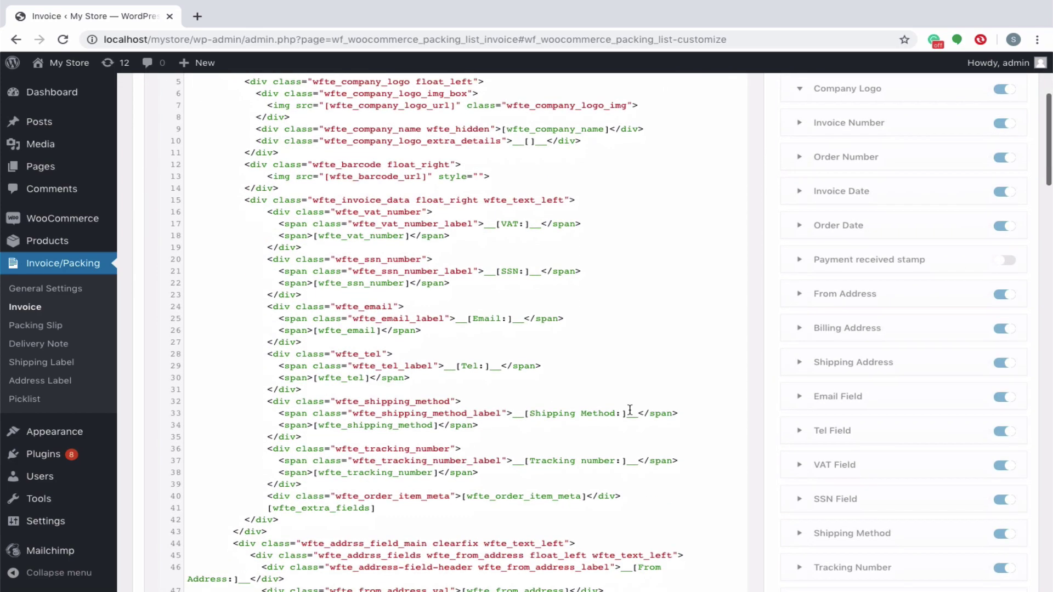
scroll(629, 410, "down", 5)
scroll(629, 410, "down", 1)
scroll(630, 411, "up", 6)
scroll(630, 410, "up", 4)
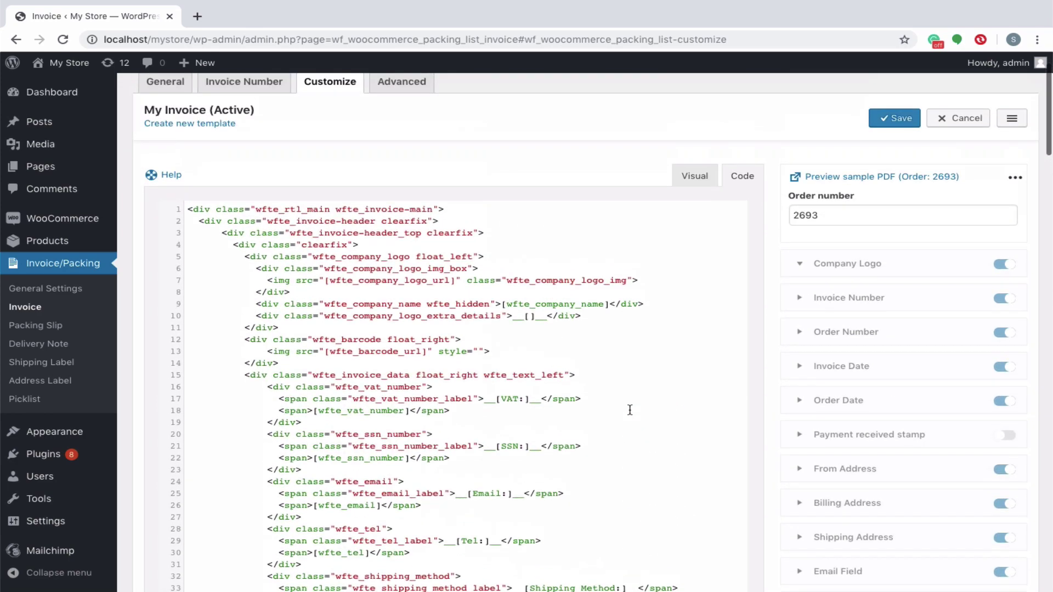
scroll(629, 410, "up", 1)
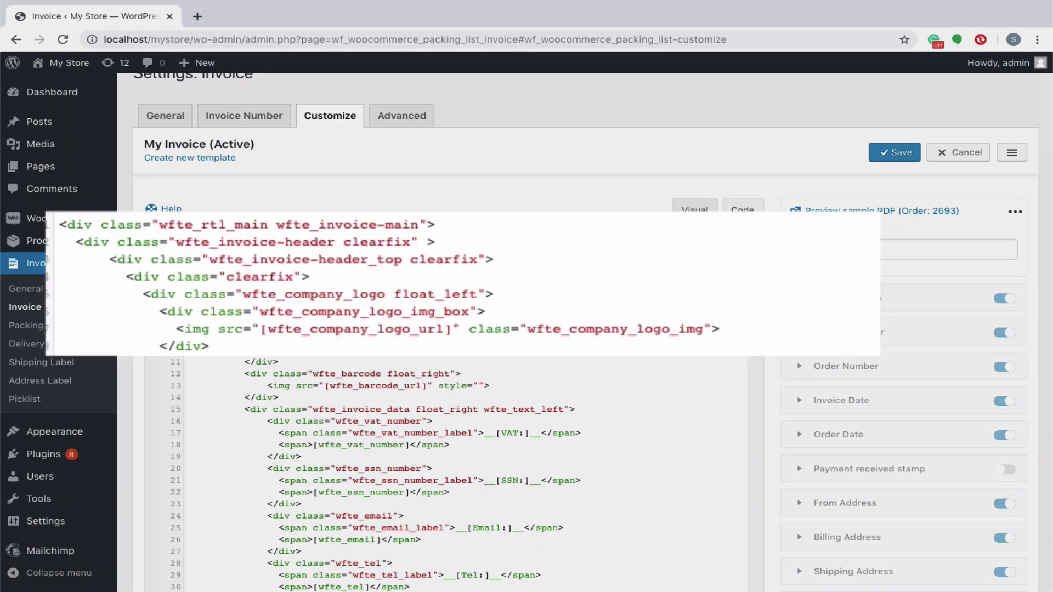
type("style=\"border:solid 1px #333\"")
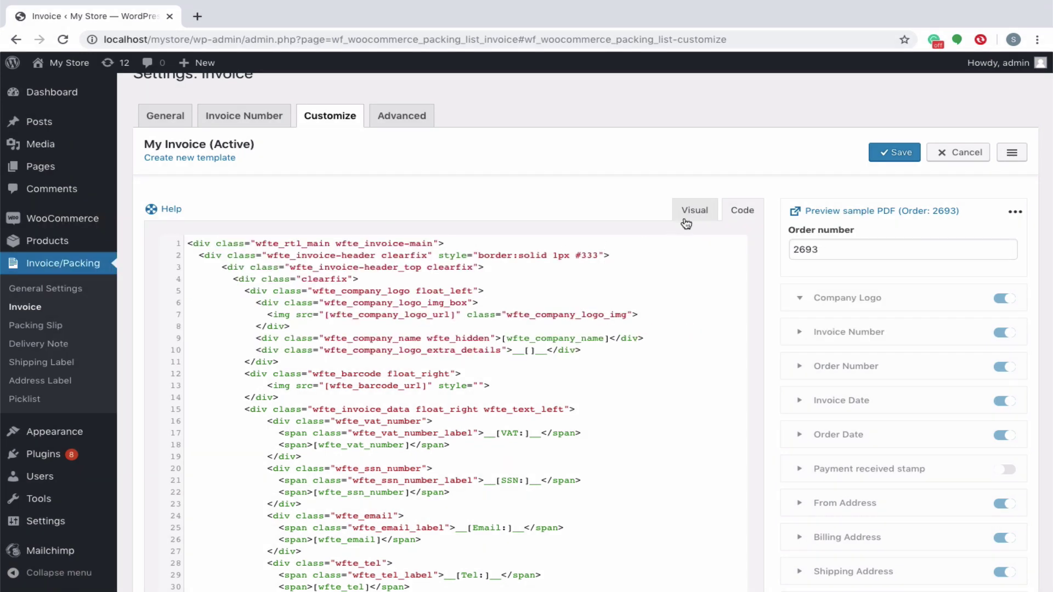
left_click(686, 213)
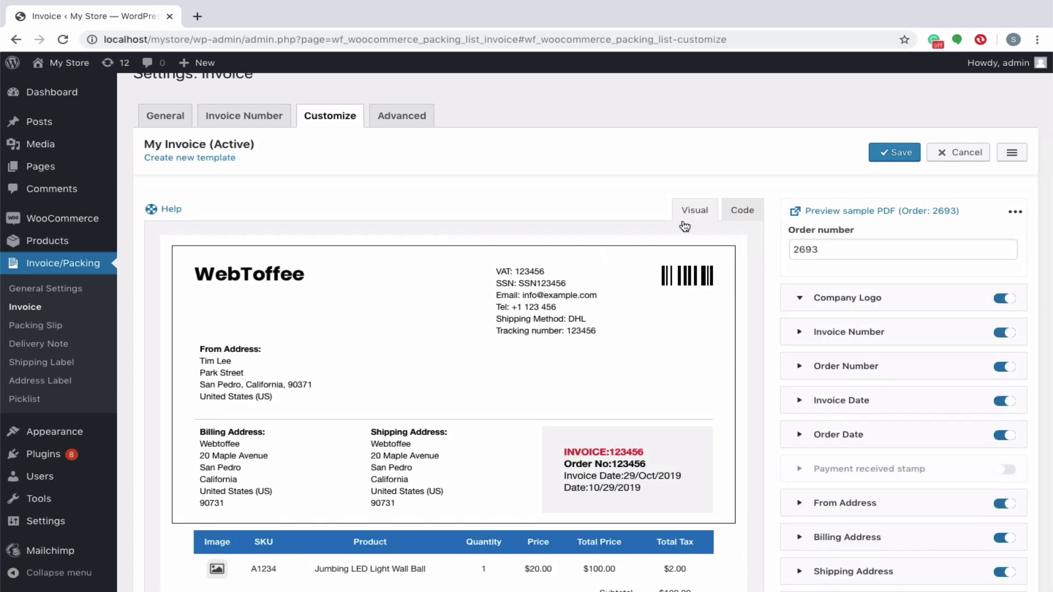
Copy the [wfte_invoice_date] placeholder from the template Help reference
left_click(172, 209)
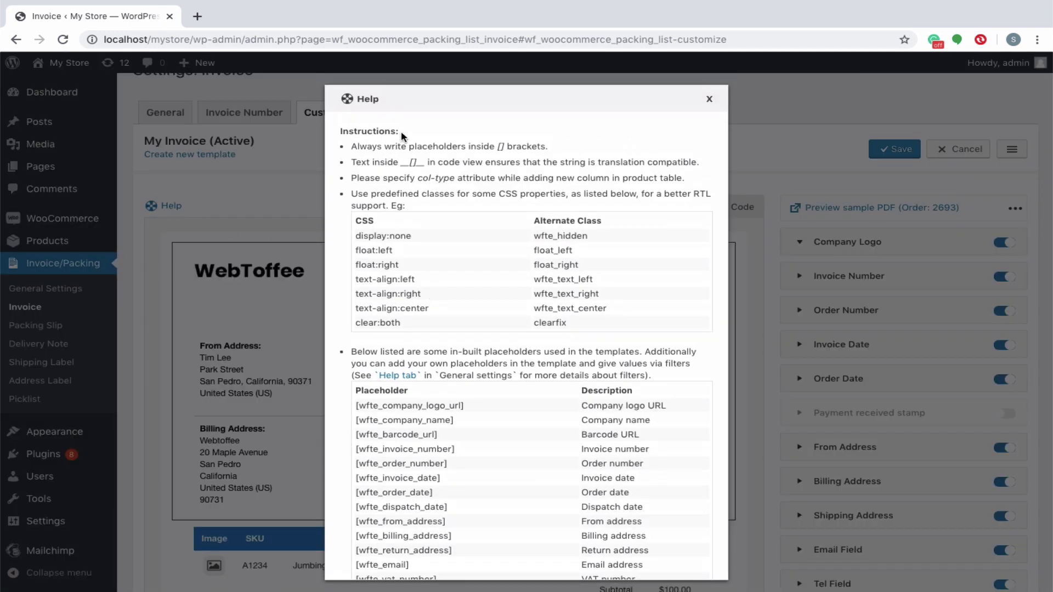
left_click_drag(400, 130, 328, 131)
scroll(482, 315, "down", 2)
scroll(483, 321, "down", 1)
scroll(483, 321, "down", 2)
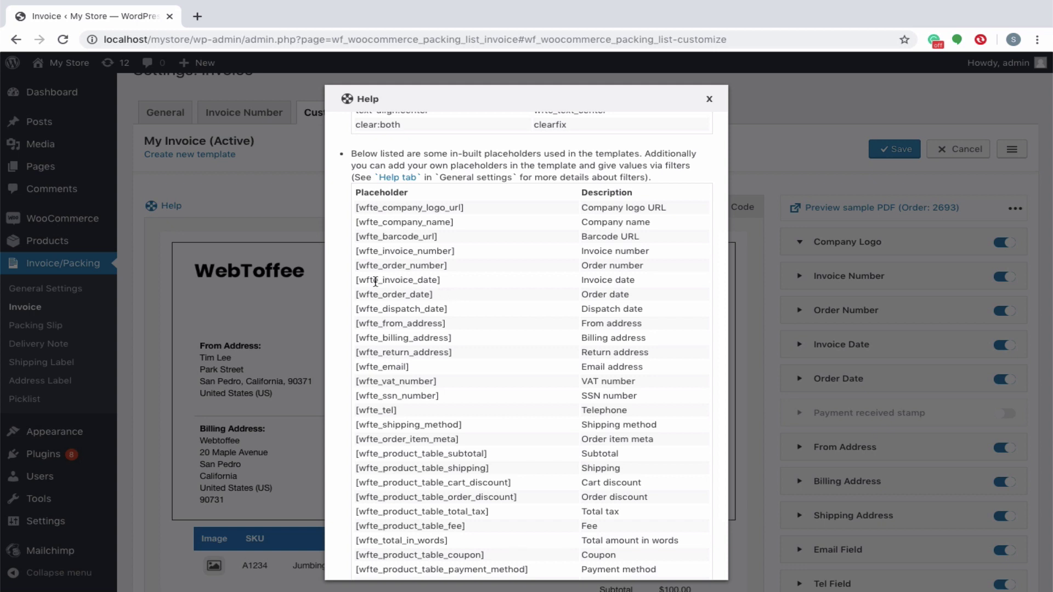
left_click_drag(356, 280, 451, 286)
key("ctrl+c")
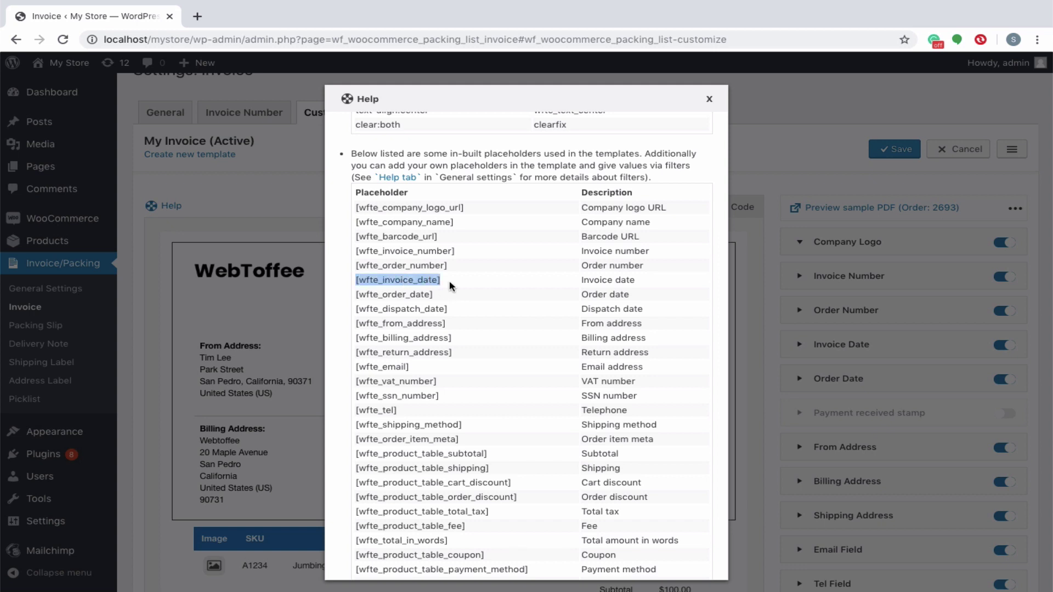
left_click(709, 99)
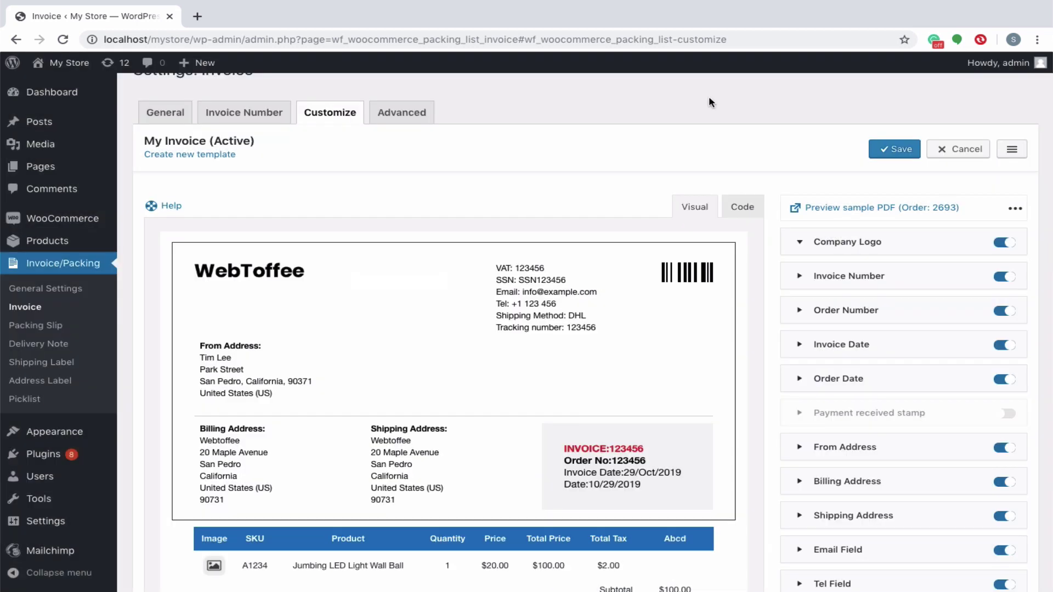
Paste the invoice date placeholder on a new line below the logo details in the HTML
left_click(741, 214)
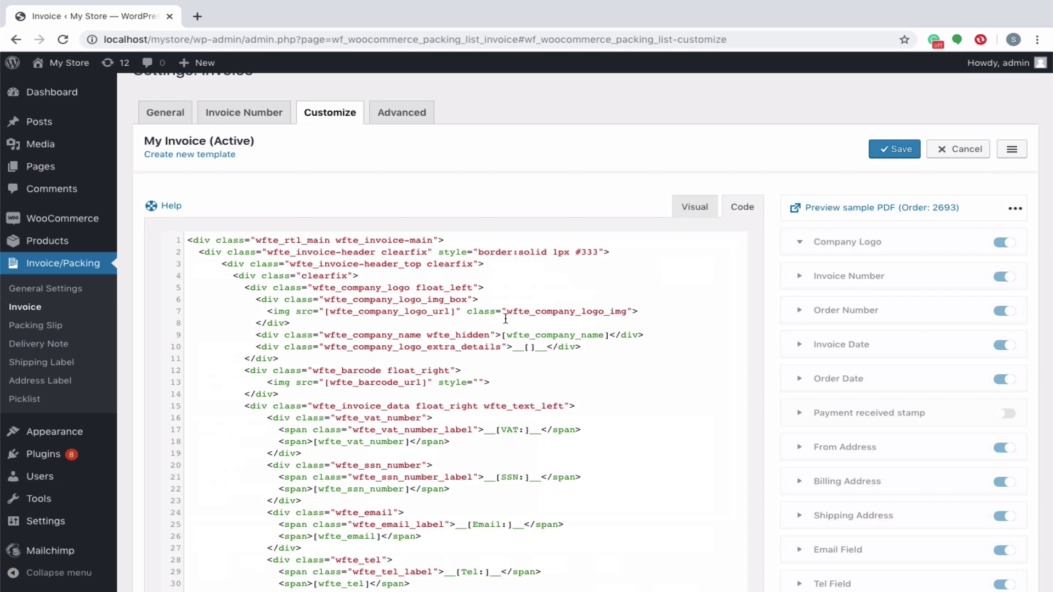
scroll(503, 249, "down", 1)
key("Return")
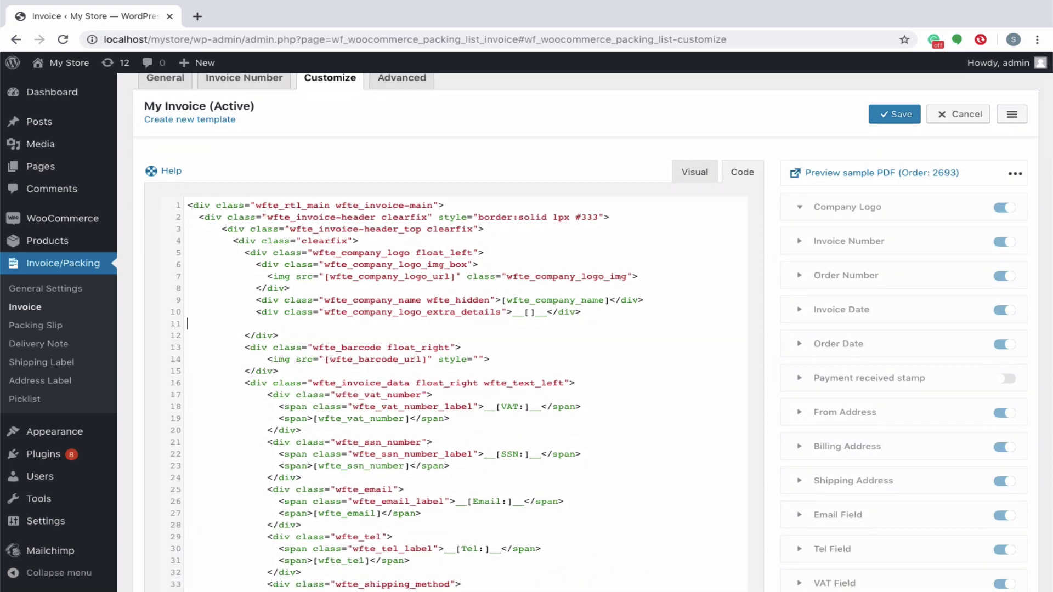
key("ctrl+v")
left_click(695, 172)
left_click_drag(194, 257, 260, 258)
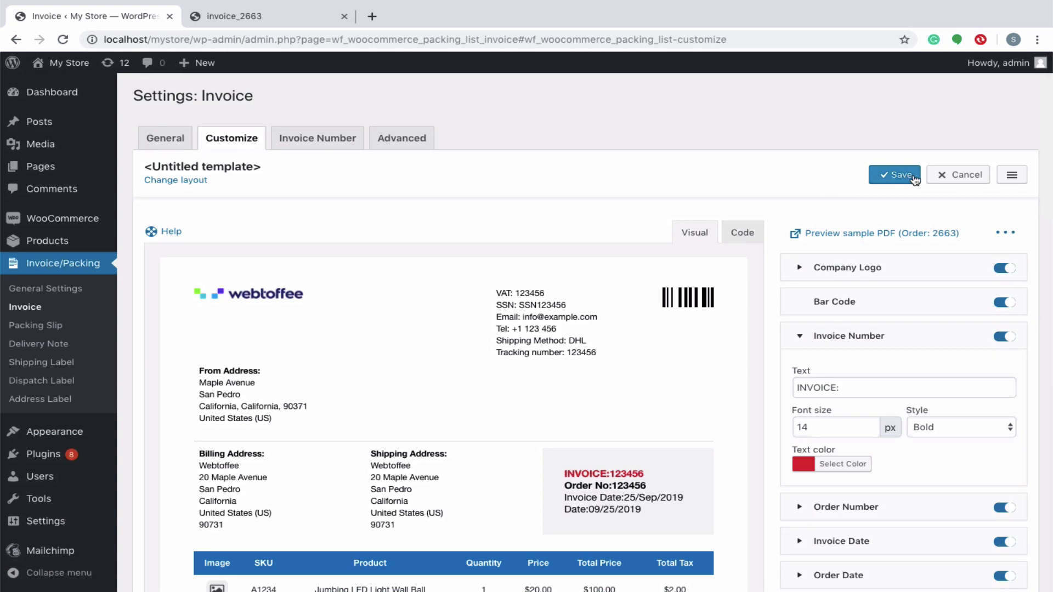
Save the customised layout as a new template named My Invoice
left_click(911, 176)
type("My Invoice")
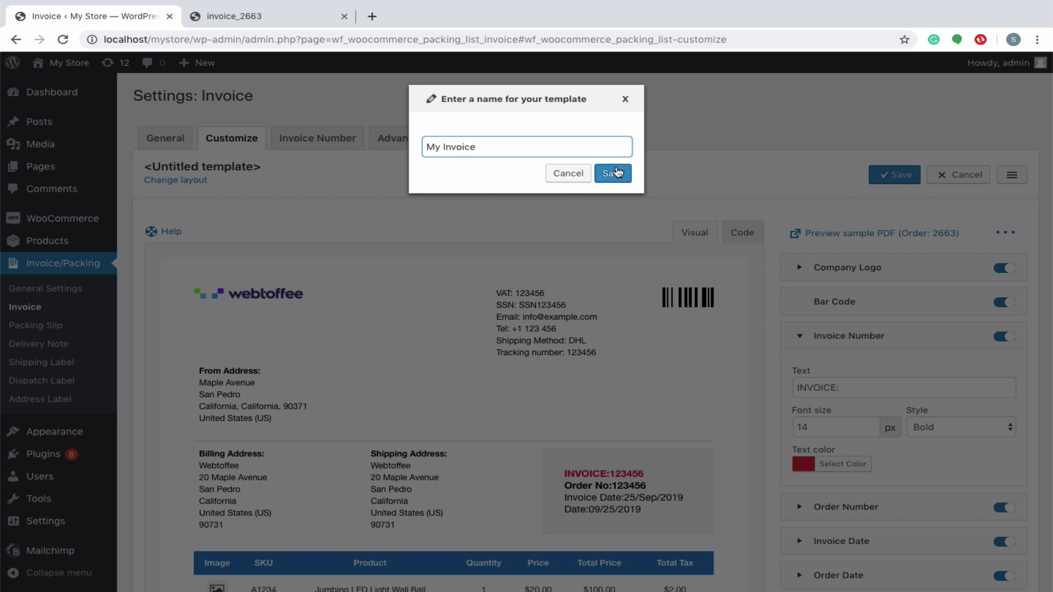
left_click(615, 172)
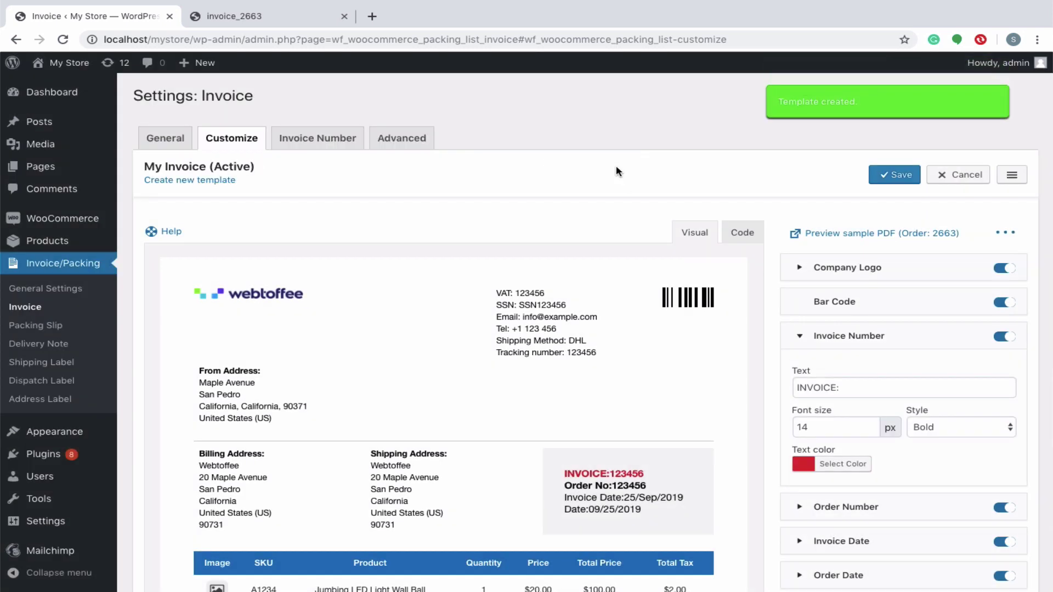
left_click(1011, 176)
Load Sample Template from My templates, save it, and set it as active
left_click(941, 227)
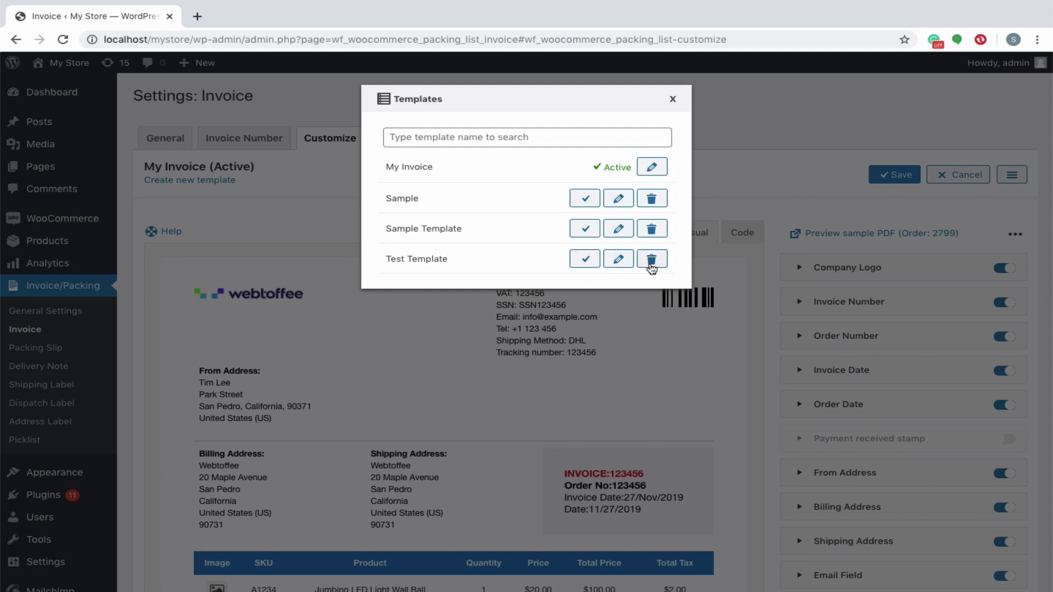
left_click(626, 228)
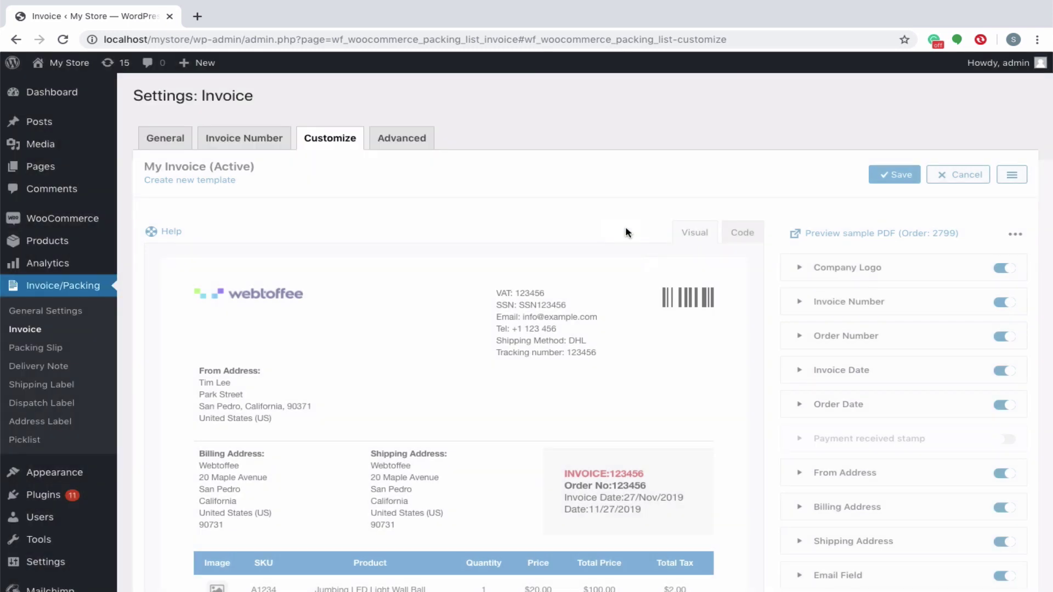
scroll(610, 389, "down", 4)
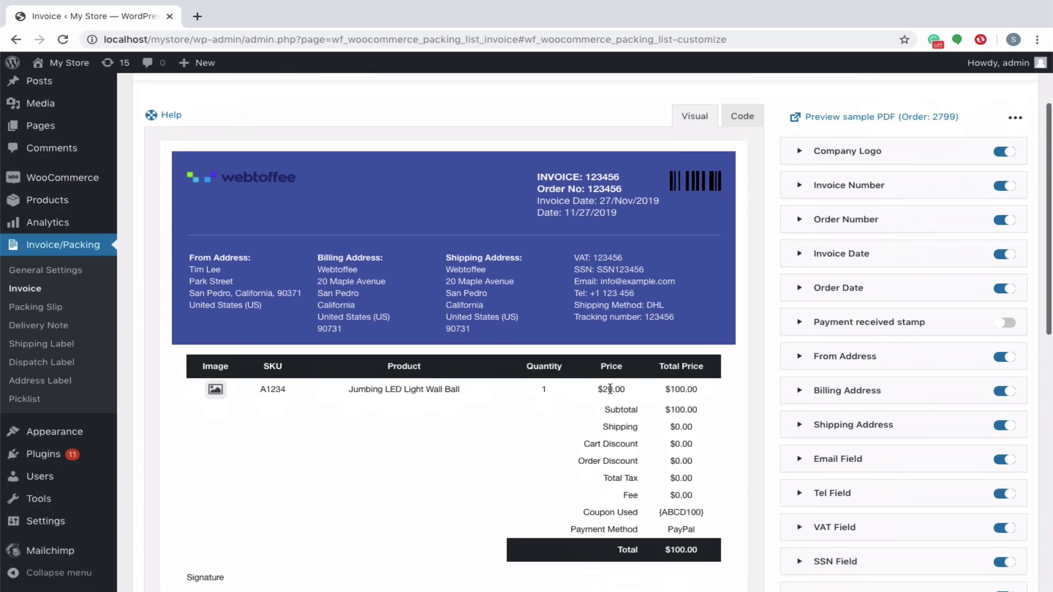
scroll(649, 364, "up", 4)
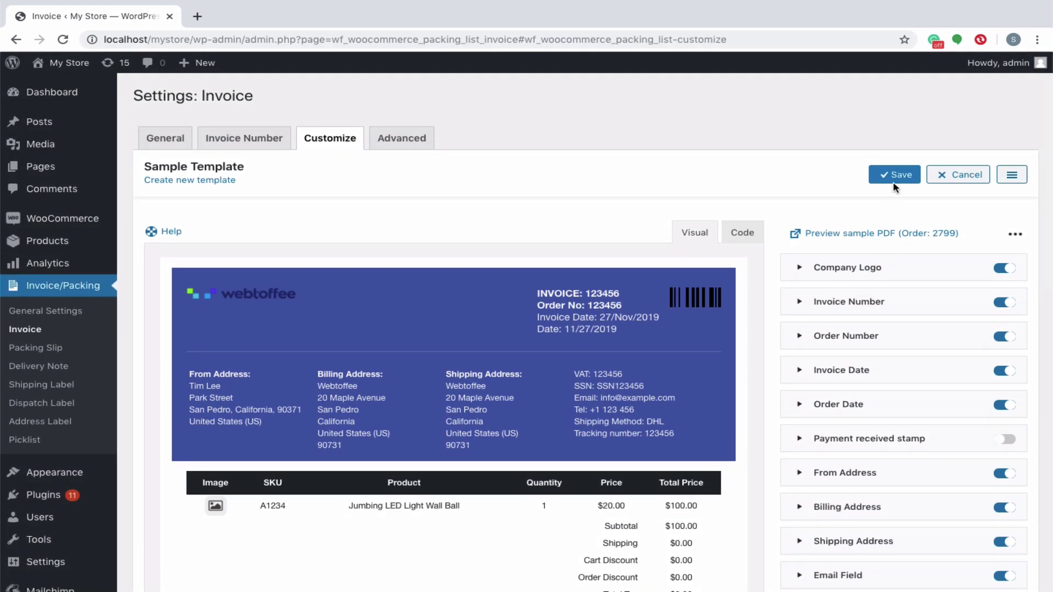
left_click(897, 176)
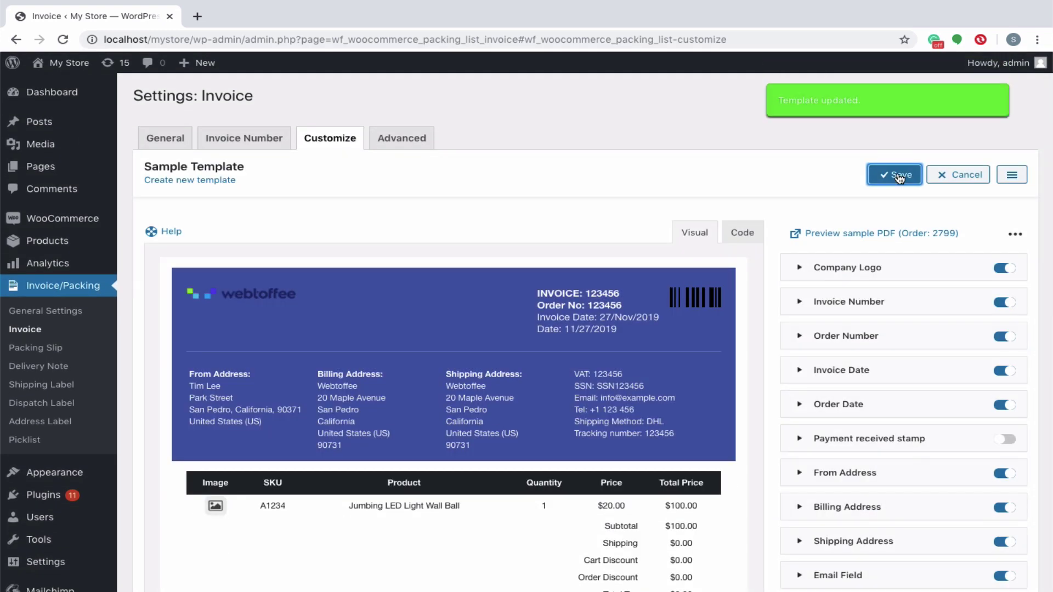
left_click(1012, 174)
left_click(962, 202)
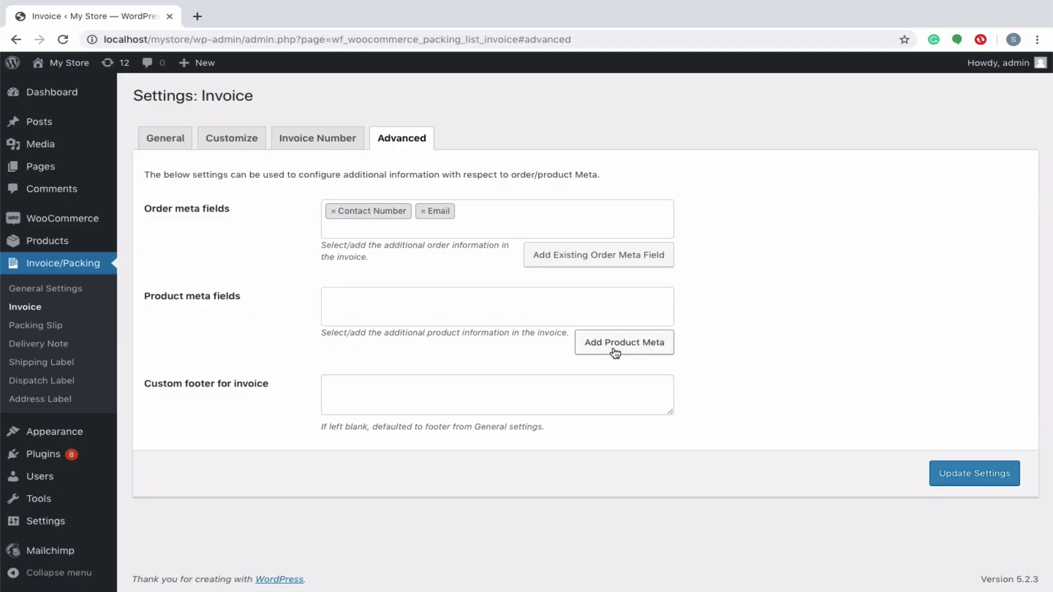
Add a product meta field named Weight with meta key _weight and select it
left_click(615, 350)
left_click(718, 324)
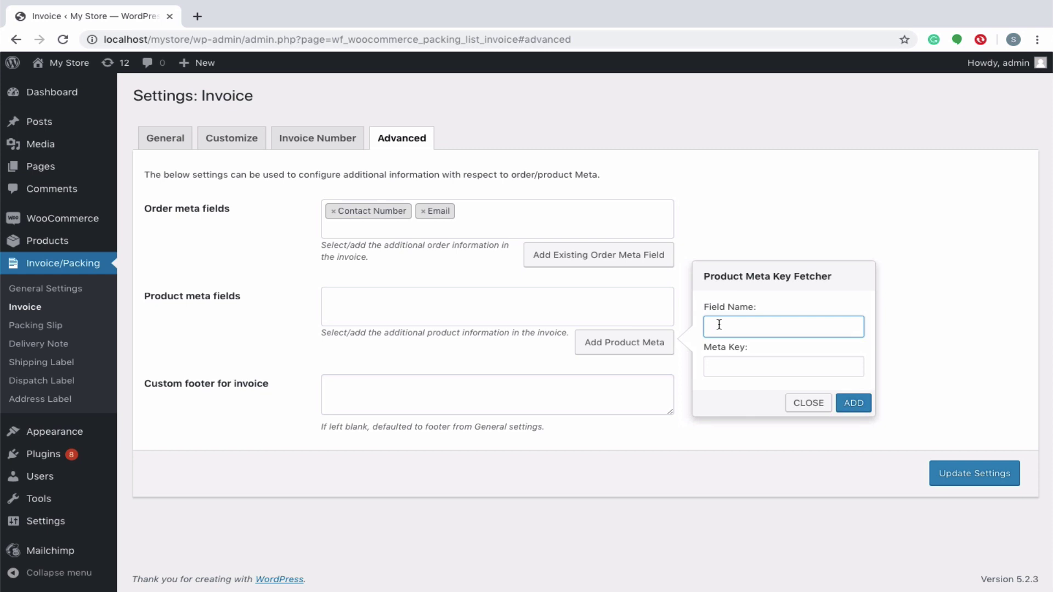
type("Weigh")
type("t")
left_click(724, 366)
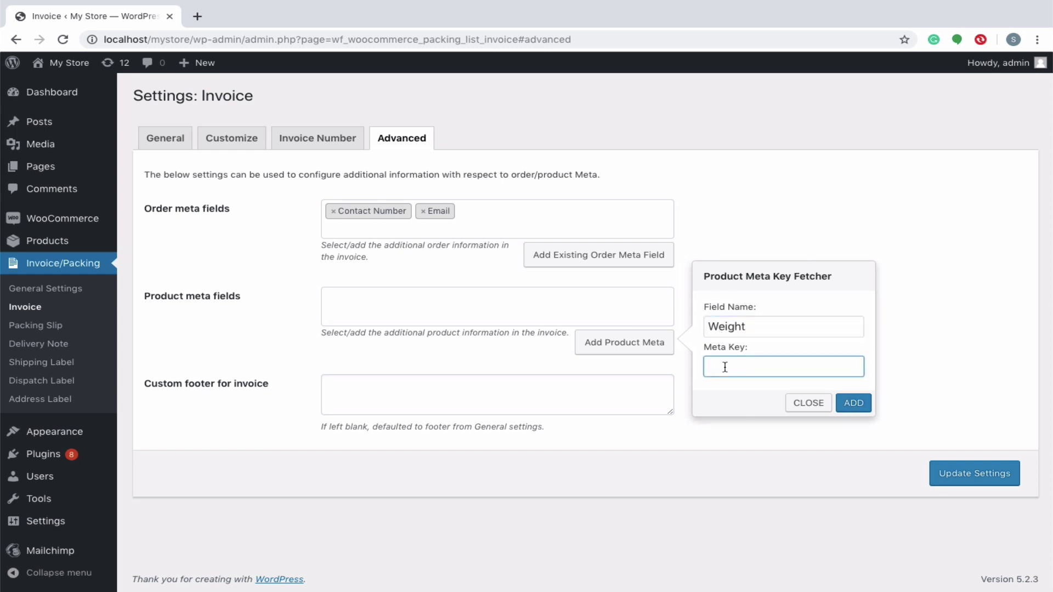
type("_weight")
left_click(855, 405)
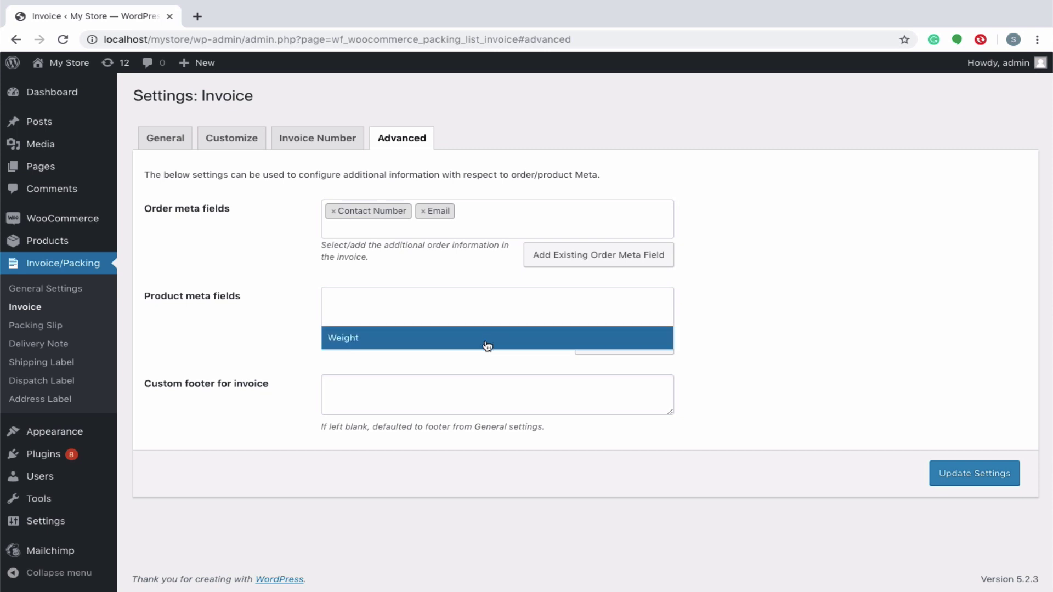
left_click(485, 339)
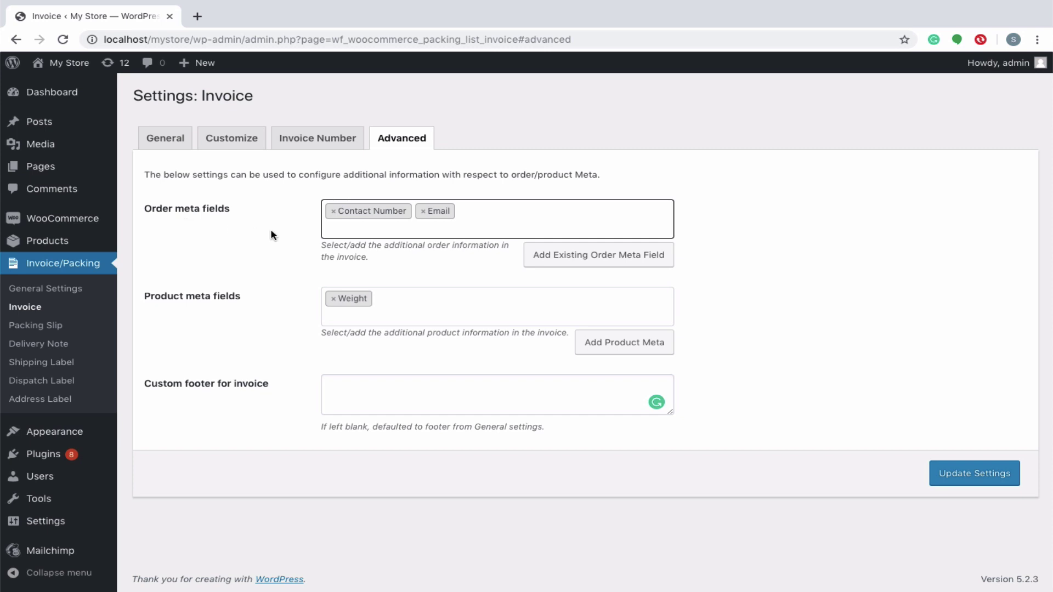
Select Customer Note as an order meta field, and dismiss the new checkout meta form
left_click(476, 214)
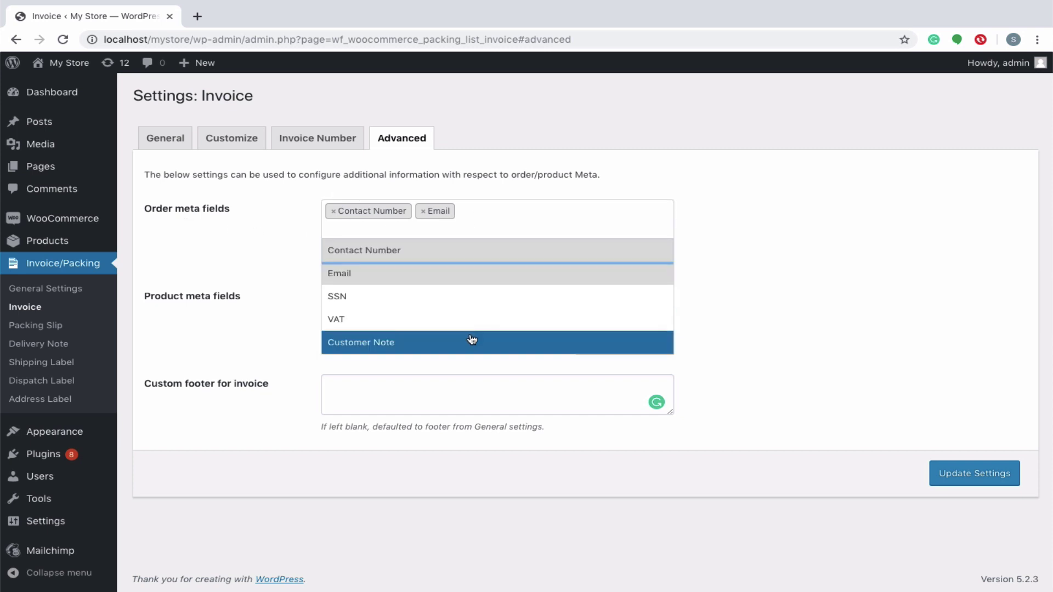
left_click(472, 341)
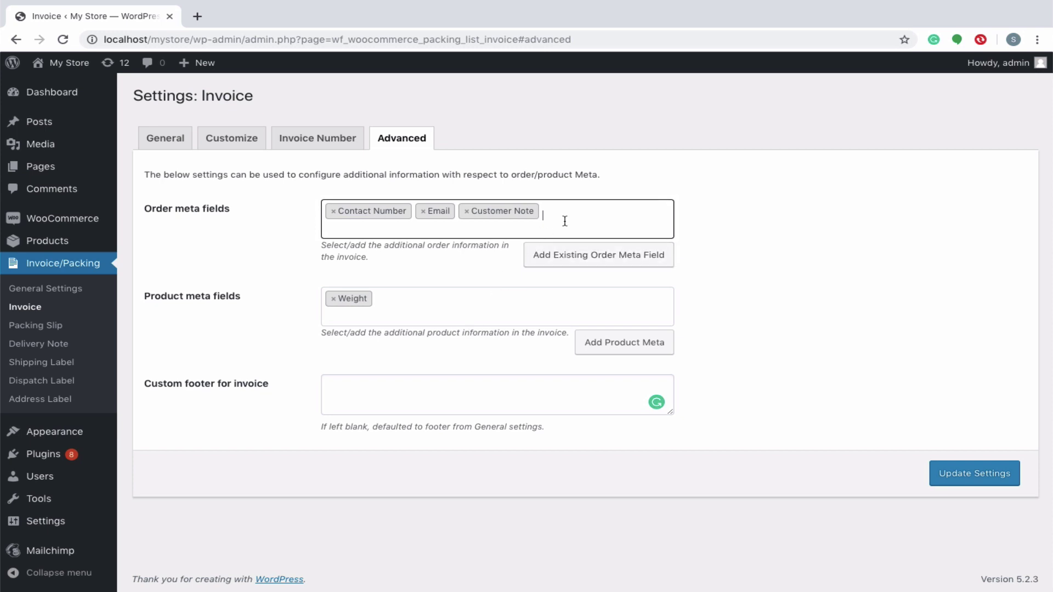
left_click(600, 255)
left_click(713, 237)
left_click(728, 283)
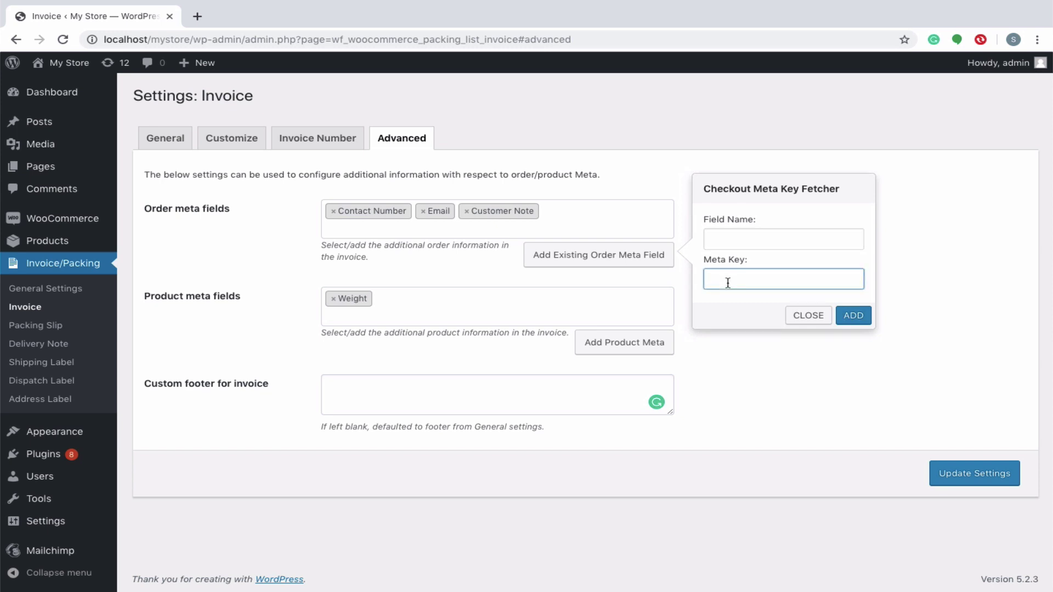
key("Escape")
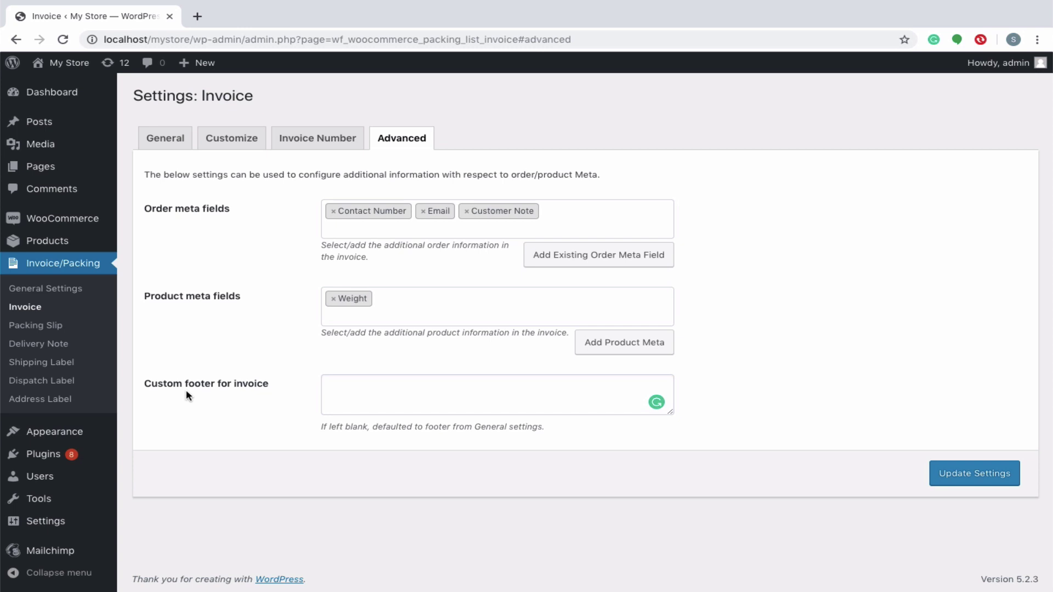
Save the advanced invoice settings with Update Settings
left_click(364, 388)
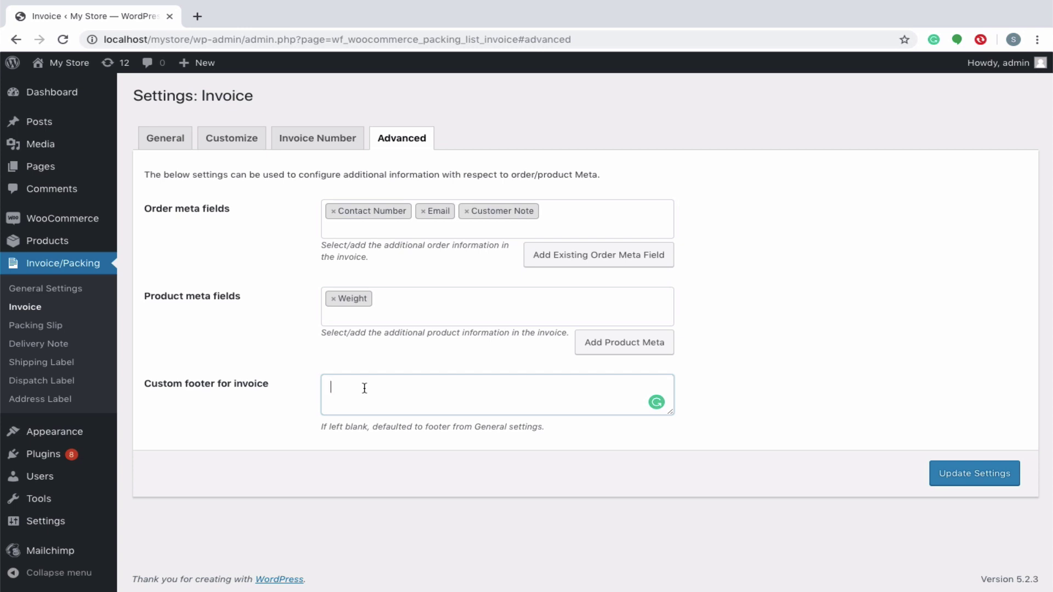
left_click(968, 479)
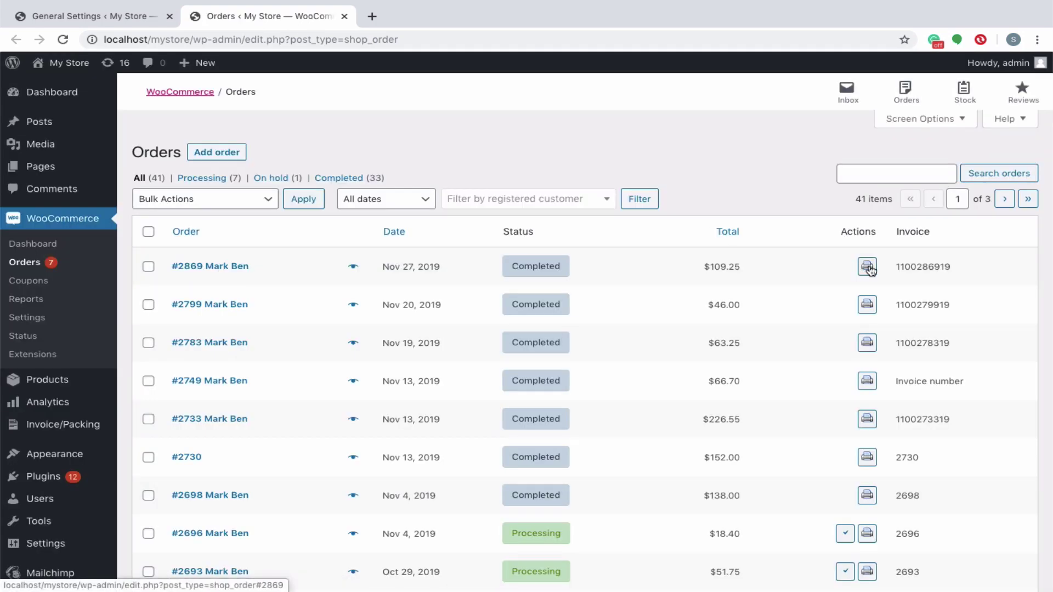
Choose Print Invoice from order #2869's print options in the Orders list
left_click(868, 268)
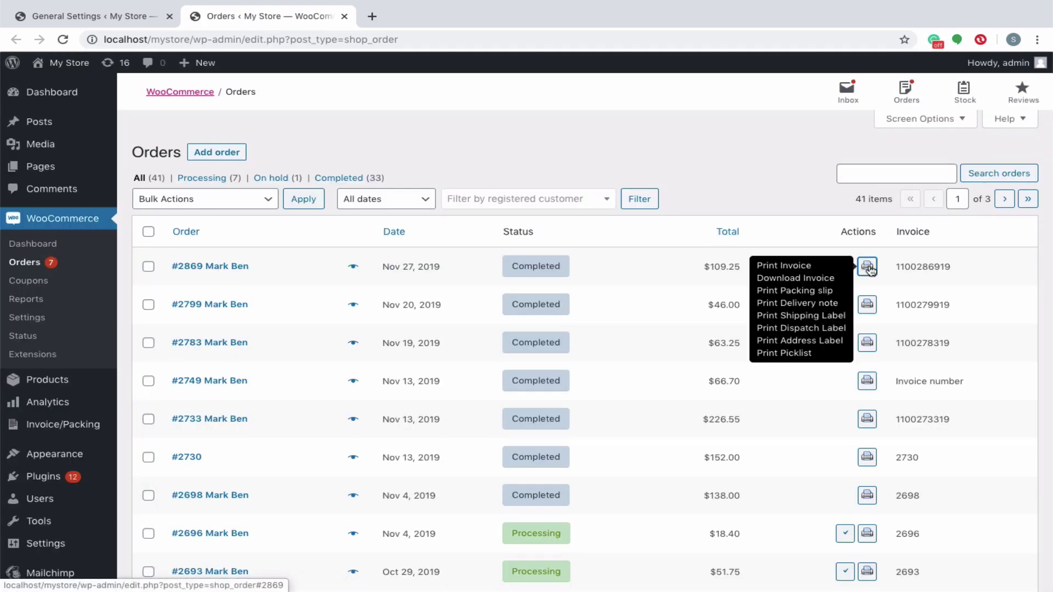
left_click(784, 266)
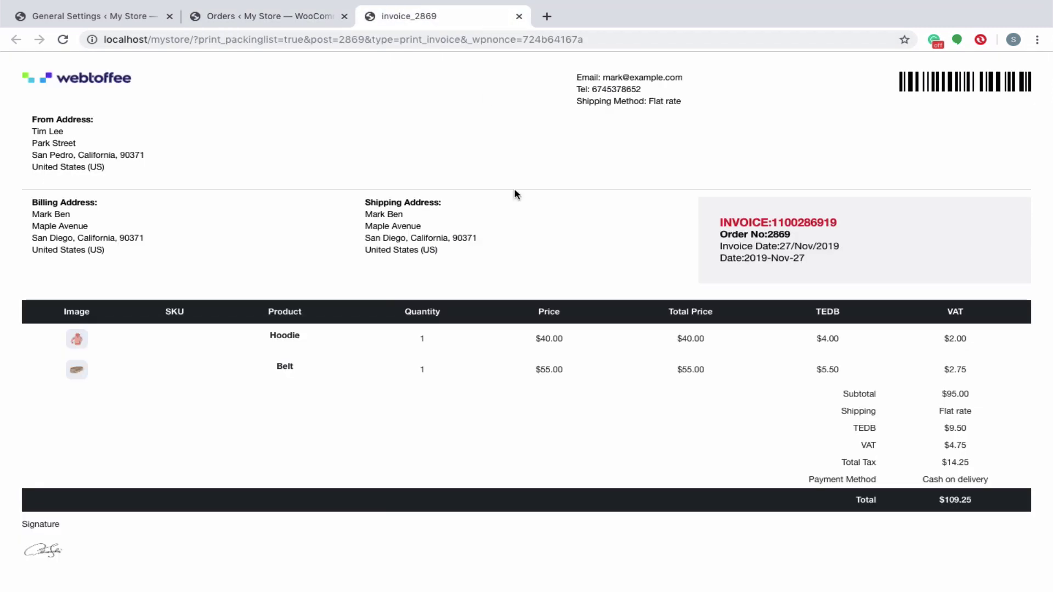